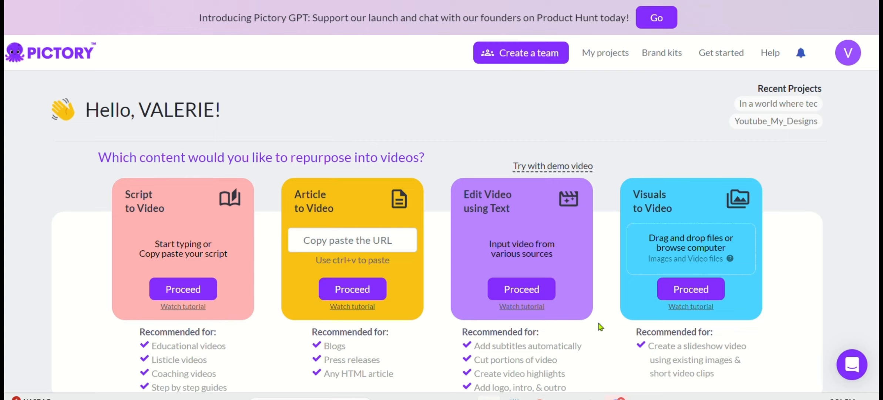
- Start an Edit Video using Text project by uploading "Recording 2024-02-07 151434.mp4 Next AI Demo1.mp4" from the Videos folder
{"action": "left_click", "coordinate": [509, 293]}
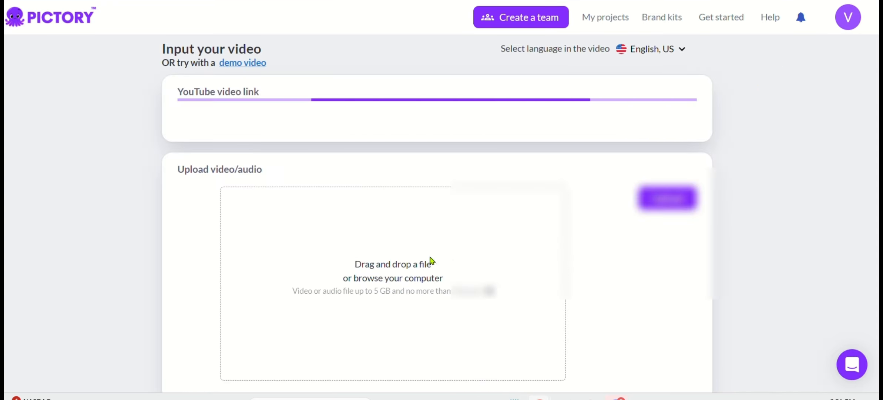
{"action": "left_click", "coordinate": [431, 294]}
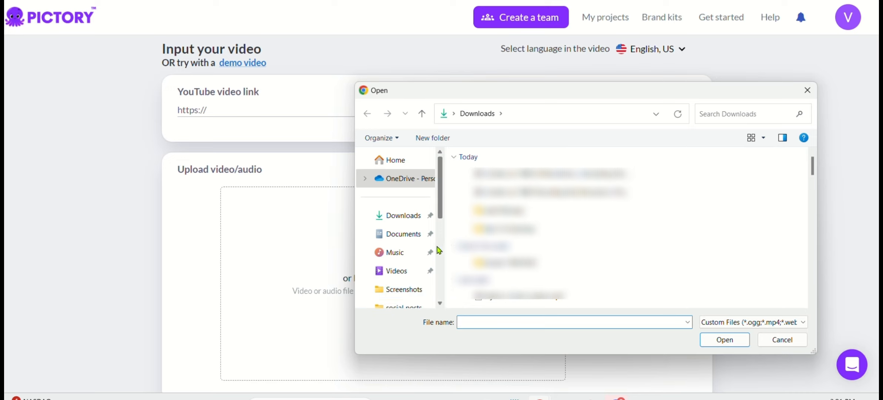
{"action": "left_click", "coordinate": [412, 277]}
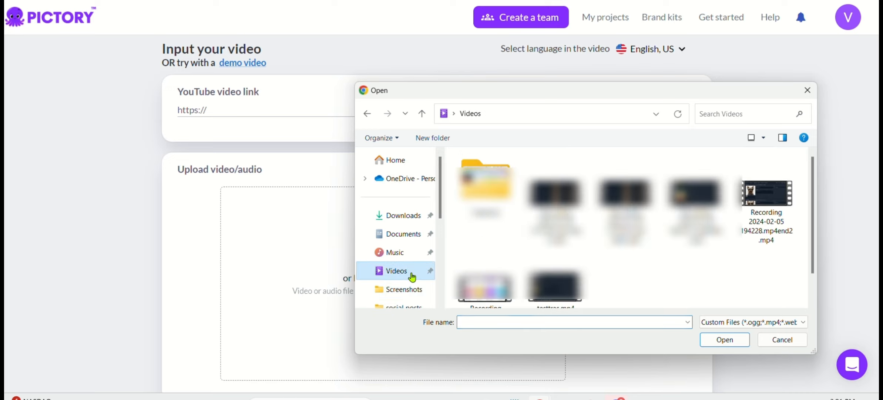
{"action": "left_click", "coordinate": [483, 299]}
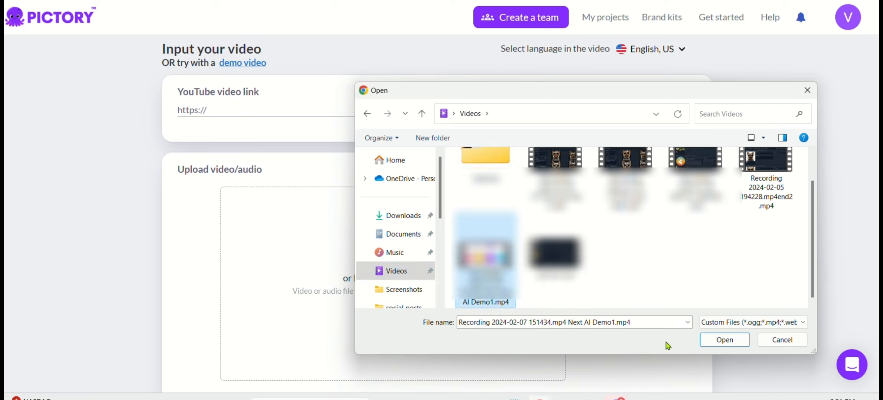
{"action": "left_click", "coordinate": [729, 340]}
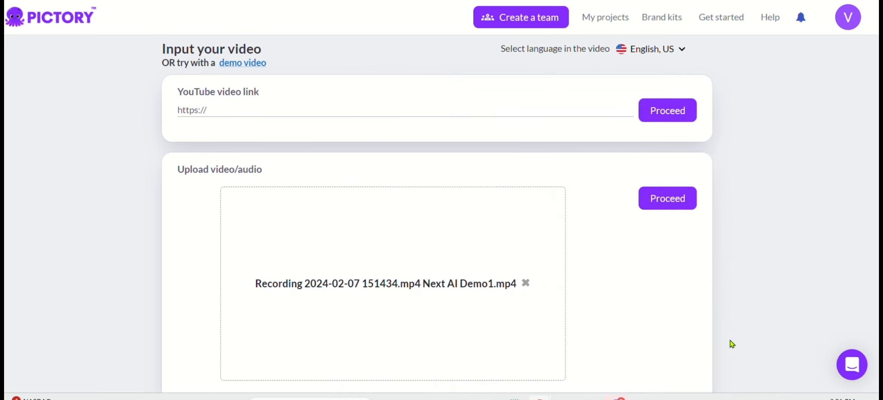
{"action": "left_click", "coordinate": [666, 202]}
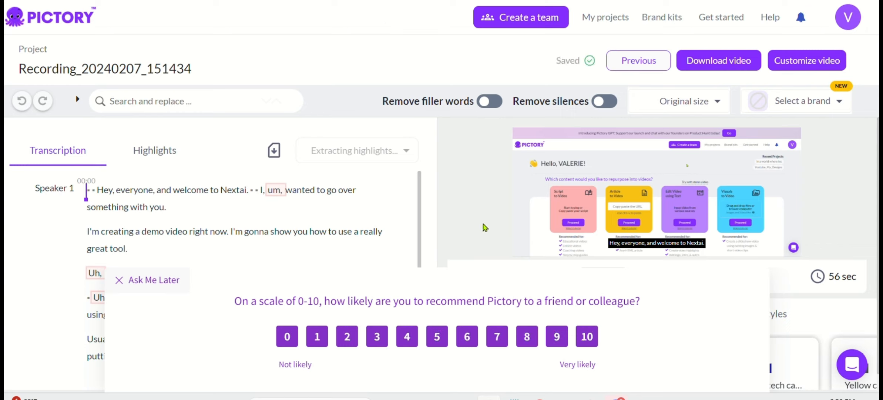
- Dismiss the recommendation survey, review the transcript, and turn on removal of filler words
{"action": "left_click", "coordinate": [117, 280]}
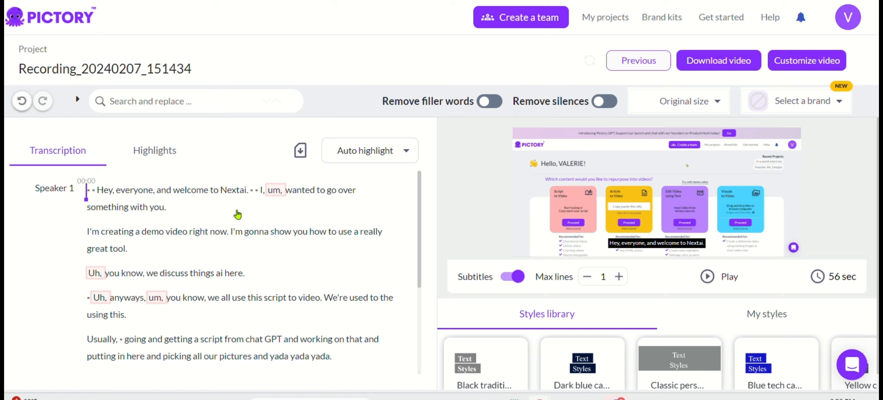
{"action": "scroll", "coordinate": [237, 214], "scroll_direction": "down", "scroll_amount": 4}
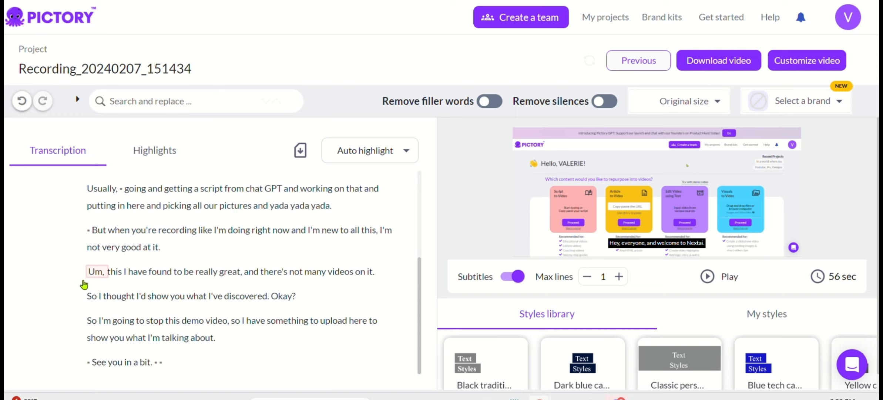
{"action": "scroll", "coordinate": [105, 273], "scroll_direction": "up", "scroll_amount": 3}
{"action": "scroll", "coordinate": [104, 273], "scroll_direction": "up", "scroll_amount": 1}
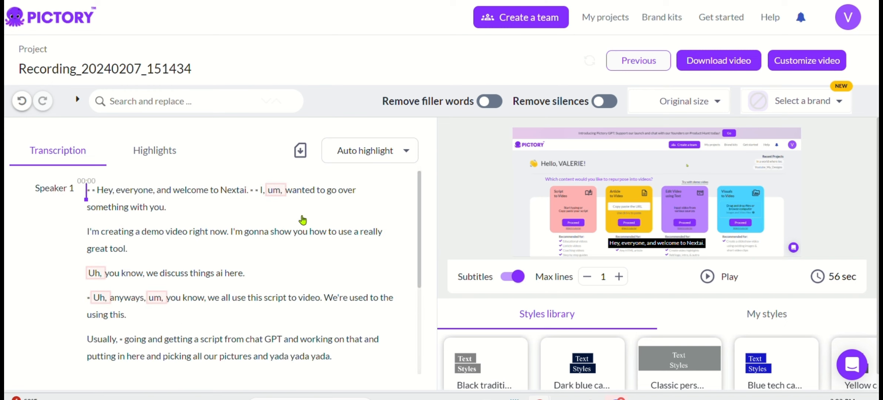
{"action": "left_click", "coordinate": [498, 101]}
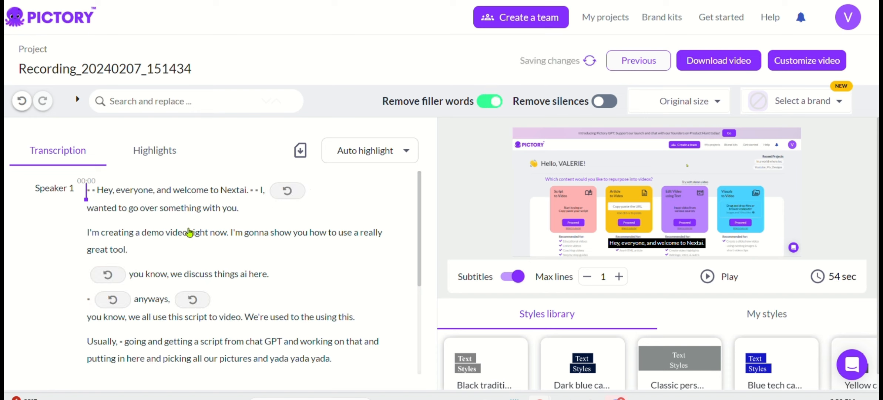
- Try to remove silences of more than 2 seconds from the recording
{"action": "left_click", "coordinate": [602, 107]}
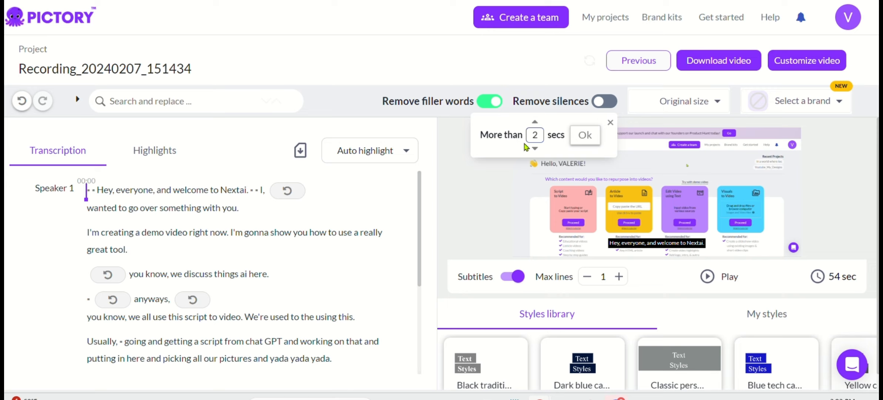
{"action": "left_click", "coordinate": [587, 141]}
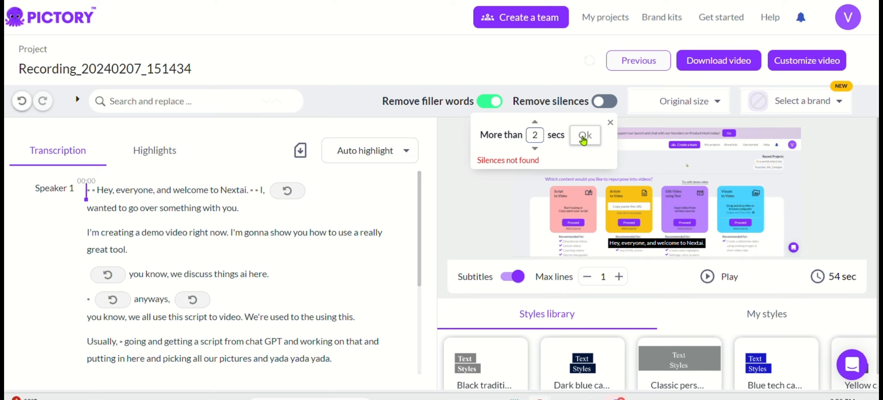
{"action": "left_click", "coordinate": [611, 123]}
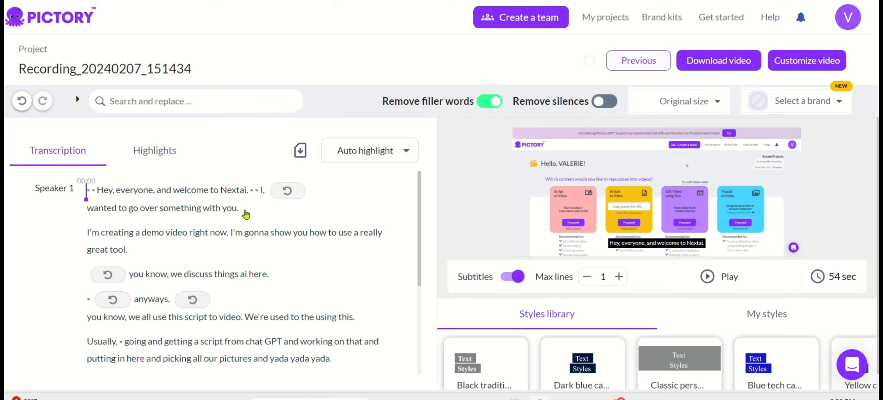
- Apply the Monday text style from the styles library to the video's subtitles
{"action": "scroll", "coordinate": [246, 214], "scroll_direction": "down", "scroll_amount": 4}
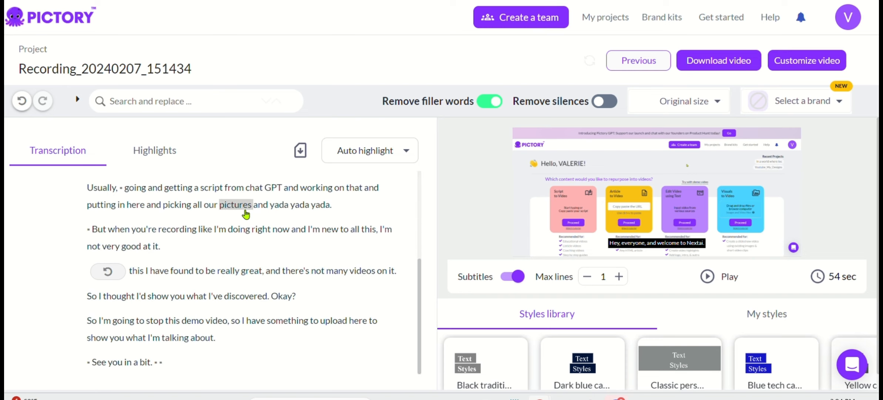
{"action": "scroll", "coordinate": [613, 314], "scroll_direction": "down", "scroll_amount": 1}
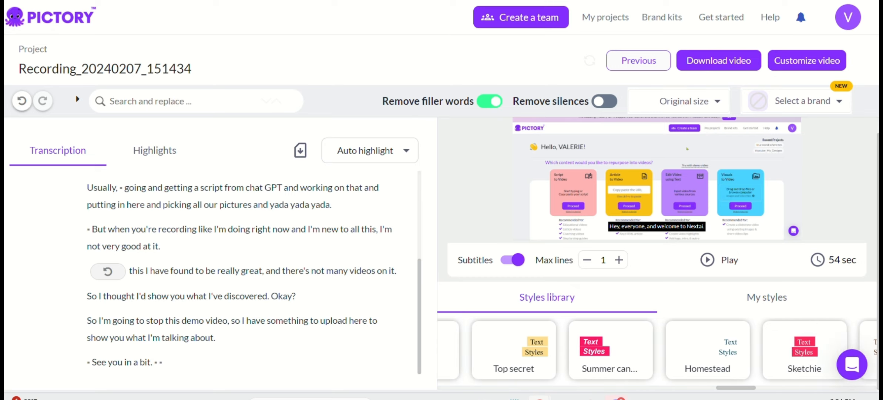
{"action": "left_click_drag", "start_coordinate": [780, 388], "coordinate": [537, 387]}
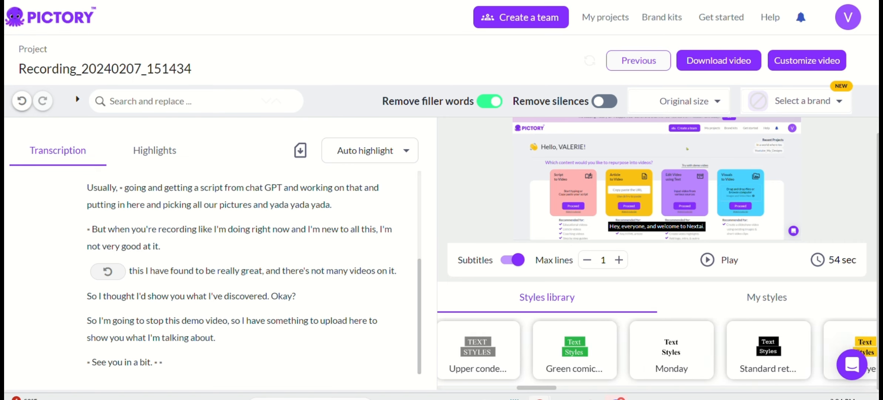
{"action": "left_click", "coordinate": [667, 358]}
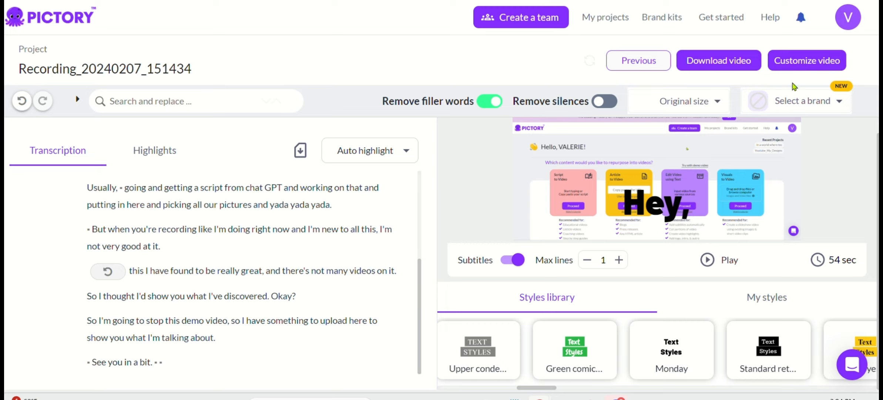
- Open the video for customization and look through its scenes in the story list and the timeline
{"action": "left_click", "coordinate": [809, 60]}
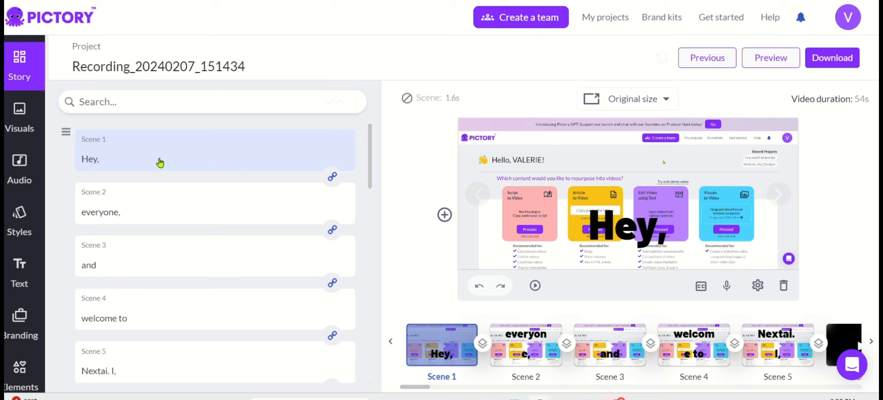
{"action": "scroll", "coordinate": [159, 280], "scroll_direction": "down", "scroll_amount": 5}
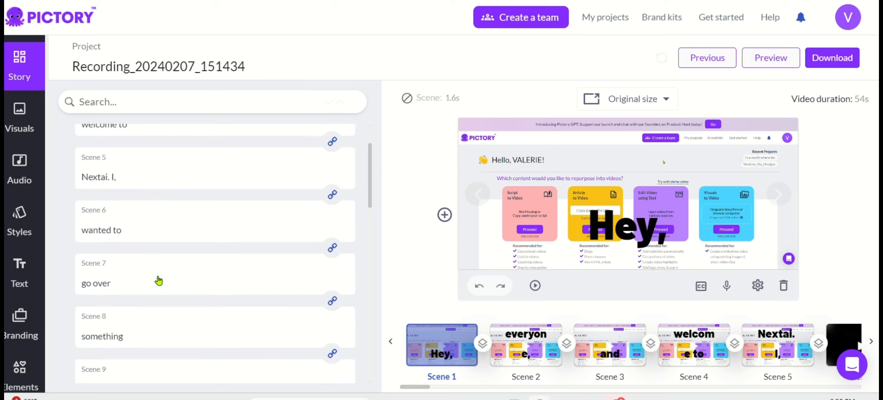
{"action": "scroll", "coordinate": [159, 280], "scroll_direction": "down", "scroll_amount": 8}
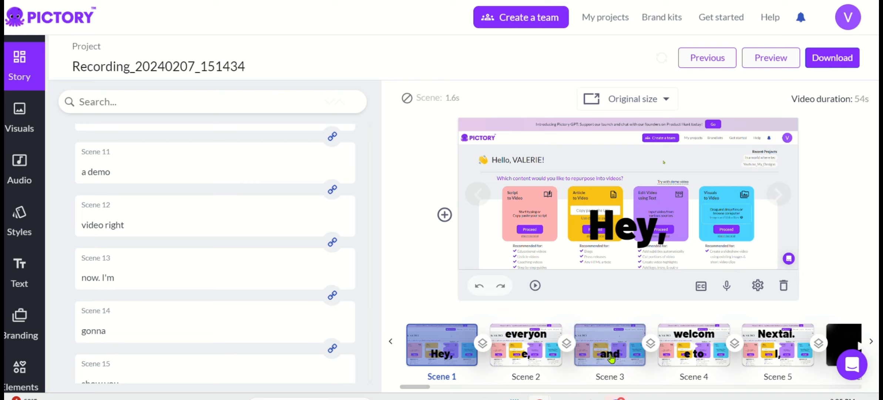
{"action": "left_click", "coordinate": [871, 343]}
{"action": "left_click", "coordinate": [871, 343]}
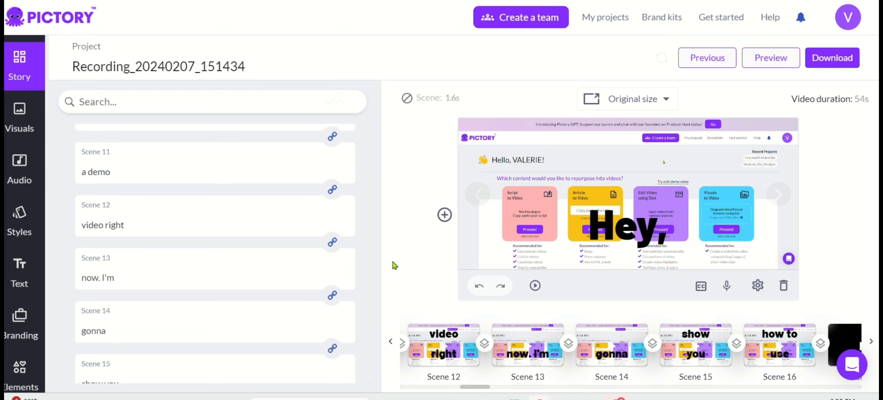
- Browse the project's audio options and preview the premium voiceover voices Brian and Arnold
{"action": "left_click", "coordinate": [21, 168]}
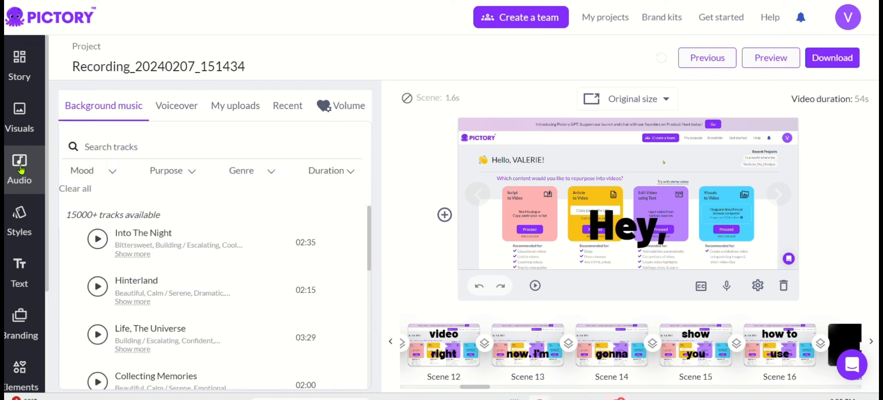
{"action": "mouse_move", "coordinate": [167, 244]}
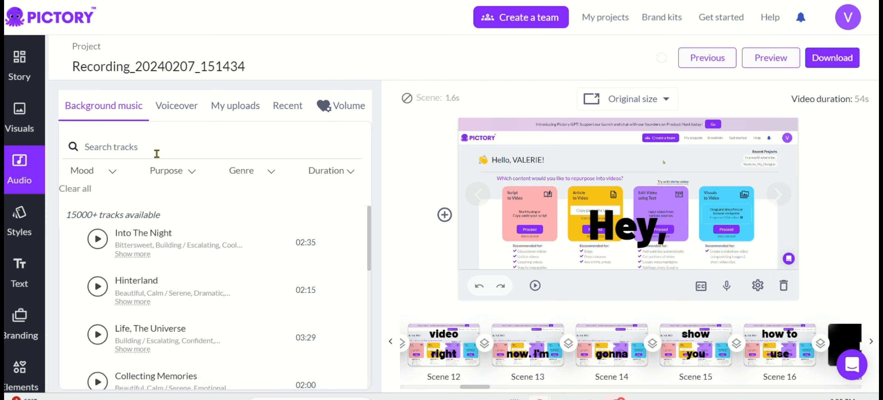
{"action": "left_click", "coordinate": [173, 116]}
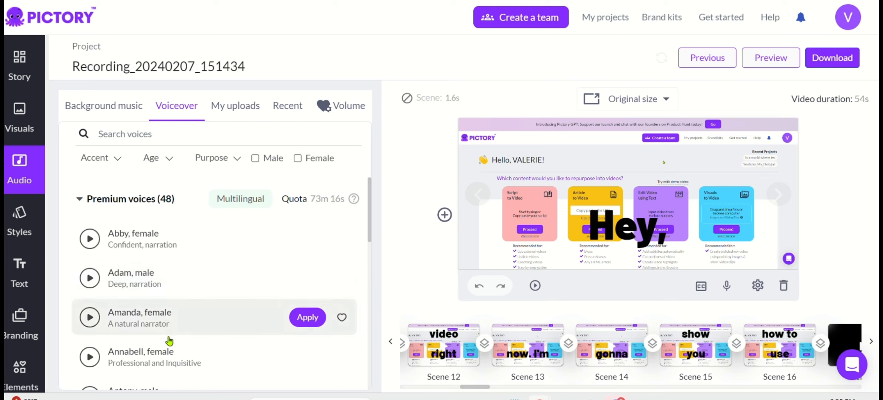
{"action": "scroll", "coordinate": [172, 364], "scroll_direction": "down", "scroll_amount": 2}
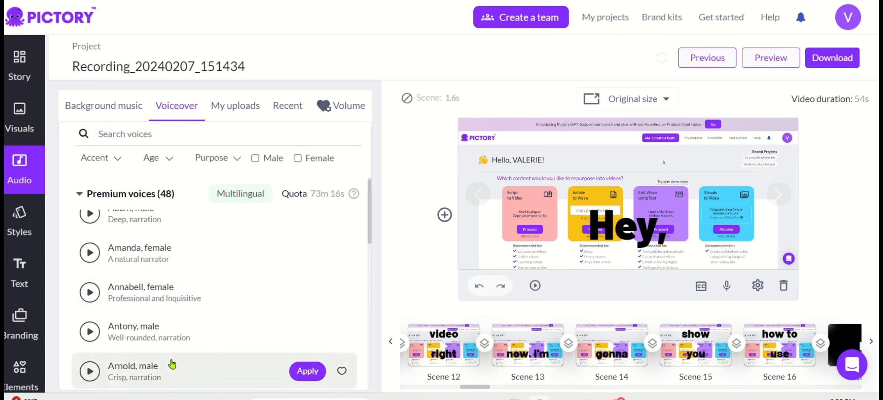
{"action": "scroll", "coordinate": [173, 363], "scroll_direction": "down", "scroll_amount": 2}
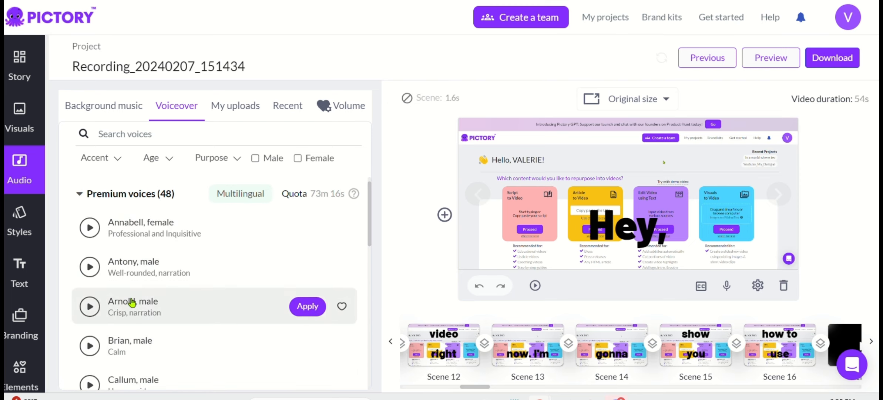
{"action": "scroll", "coordinate": [139, 302], "scroll_direction": "down", "scroll_amount": 2}
{"action": "scroll", "coordinate": [132, 303], "scroll_direction": "down", "scroll_amount": 2}
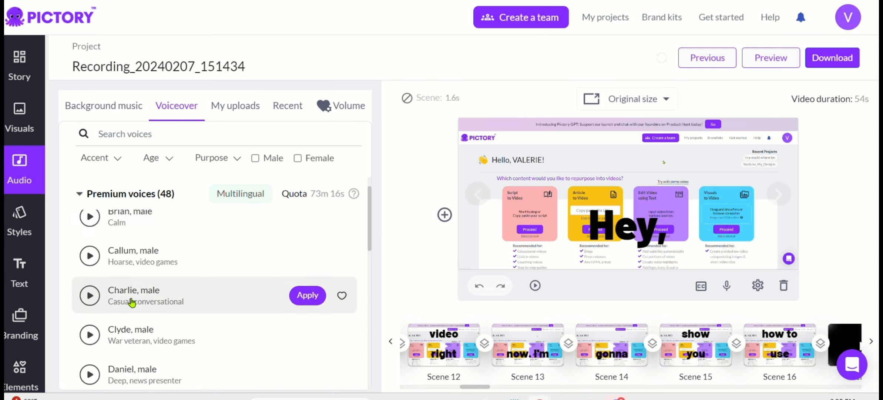
{"action": "scroll", "coordinate": [132, 303], "scroll_direction": "up", "scroll_amount": 2}
{"action": "left_click", "coordinate": [90, 281]}
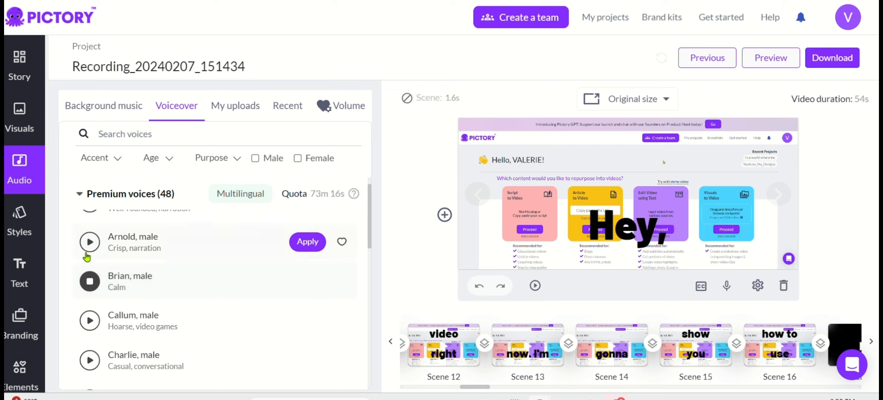
{"action": "left_click", "coordinate": [88, 244]}
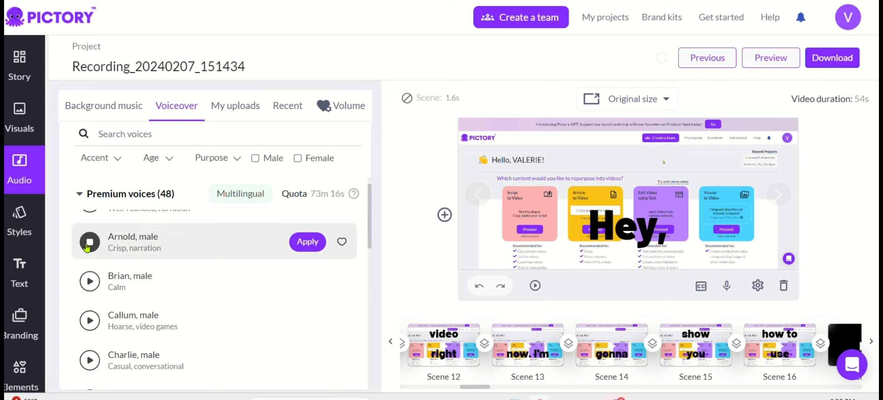
- Browse further through the premium voiceover voices and preview Domi and Emily
{"action": "scroll", "coordinate": [87, 248], "scroll_direction": "down", "scroll_amount": 2}
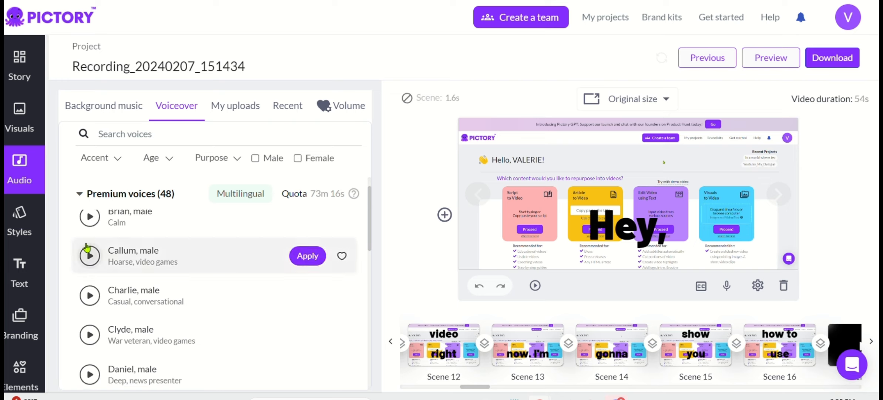
{"action": "scroll", "coordinate": [87, 247], "scroll_direction": "down", "scroll_amount": 2}
{"action": "scroll", "coordinate": [87, 247], "scroll_direction": "down", "scroll_amount": 2}
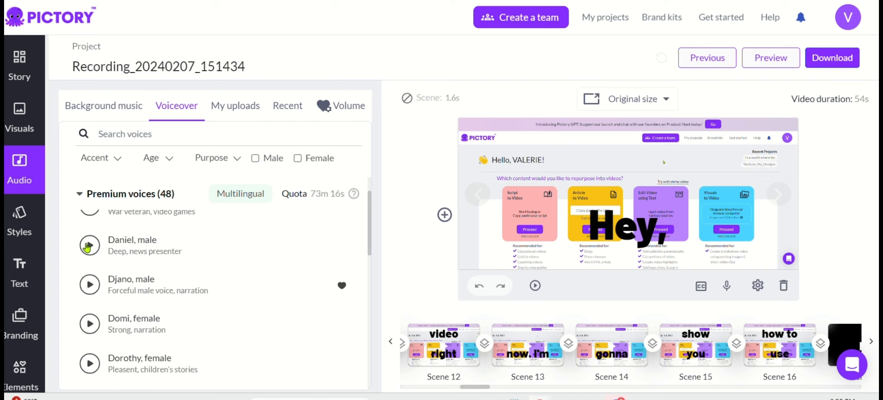
{"action": "scroll", "coordinate": [88, 247], "scroll_direction": "down", "scroll_amount": 2}
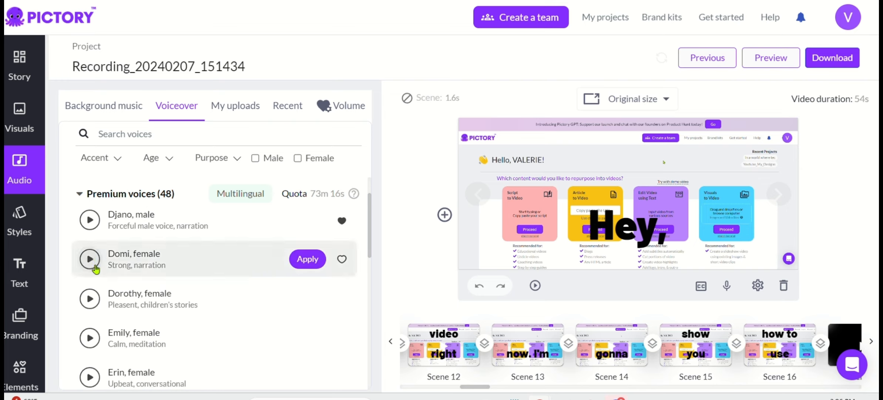
{"action": "left_click", "coordinate": [92, 264]}
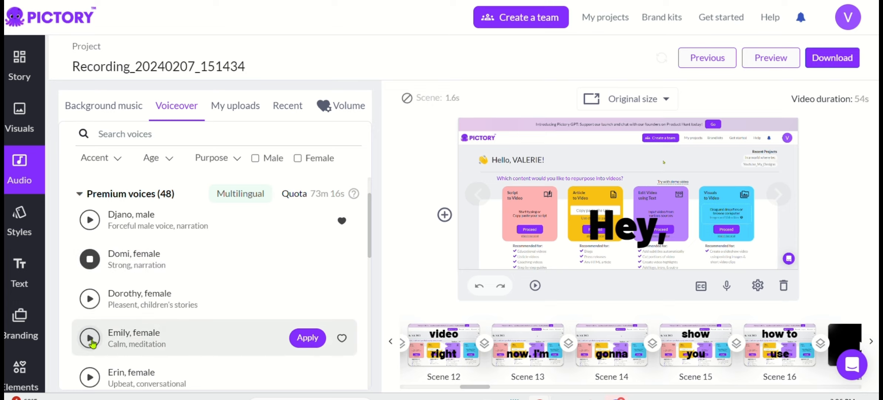
{"action": "left_click", "coordinate": [91, 339]}
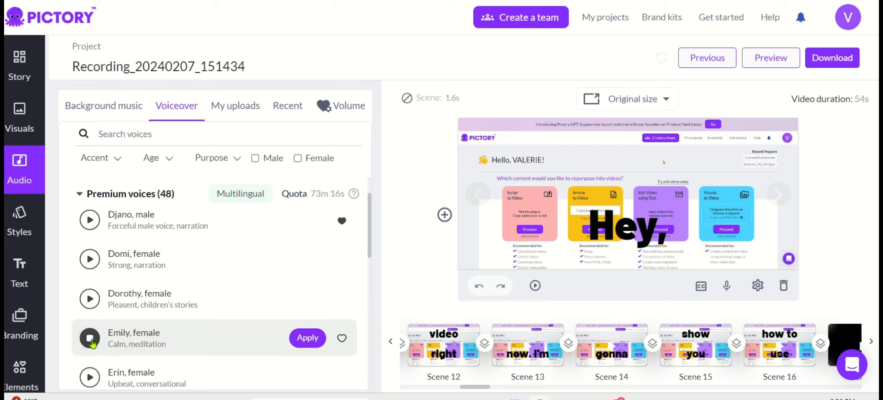
{"action": "left_click", "coordinate": [91, 340]}
{"action": "scroll", "coordinate": [92, 342], "scroll_direction": "down", "scroll_amount": 3}
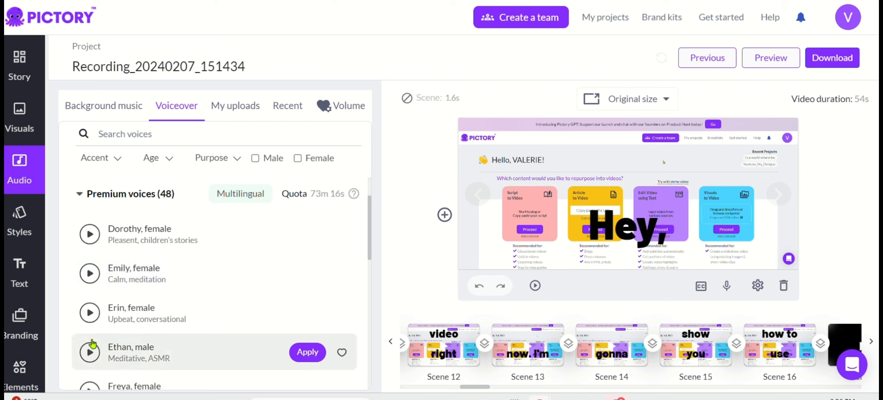
- Browse further through the premium voiceover voices and preview Isabella
{"action": "scroll", "coordinate": [92, 342], "scroll_direction": "down", "scroll_amount": 5}
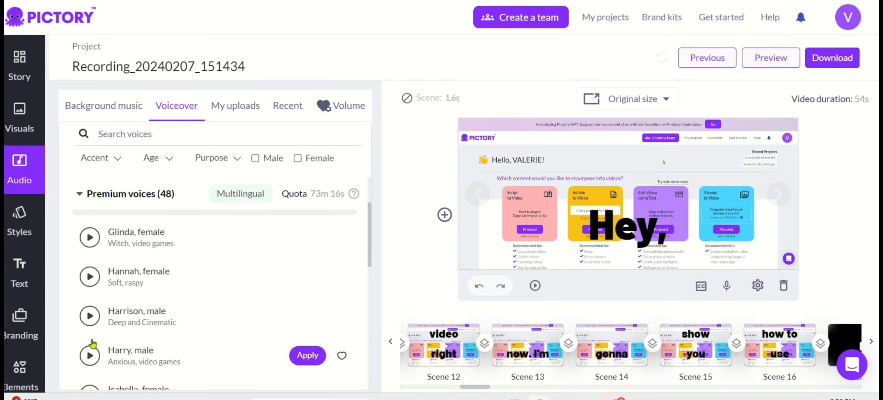
{"action": "scroll", "coordinate": [91, 342], "scroll_direction": "up", "scroll_amount": 5}
{"action": "scroll", "coordinate": [93, 344], "scroll_direction": "down", "scroll_amount": 3}
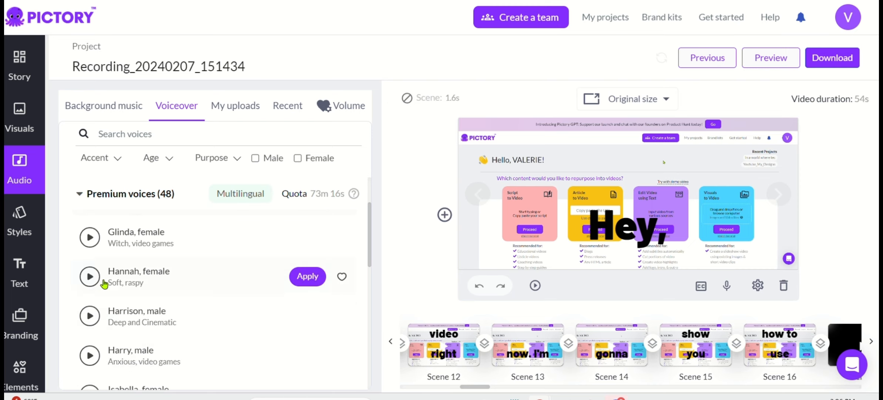
{"action": "scroll", "coordinate": [179, 335], "scroll_direction": "down", "scroll_amount": 2}
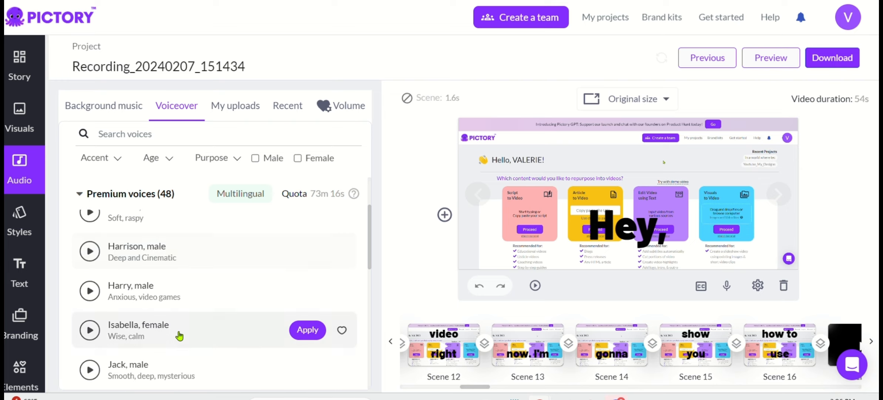
{"action": "scroll", "coordinate": [179, 336], "scroll_direction": "down", "scroll_amount": 2}
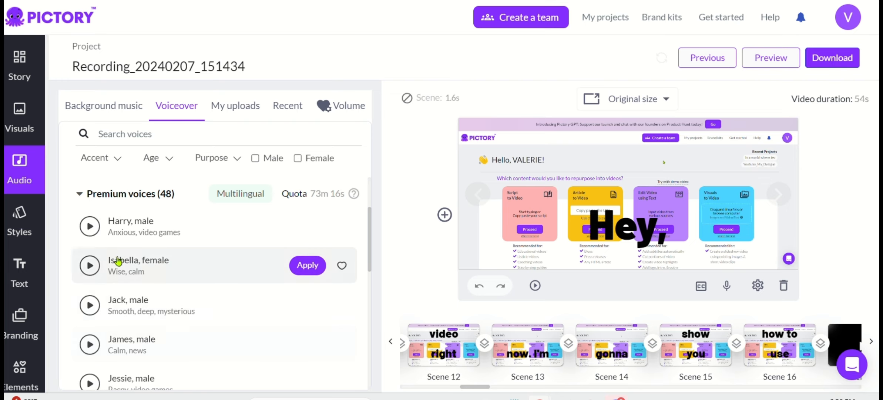
{"action": "left_click", "coordinate": [89, 265]}
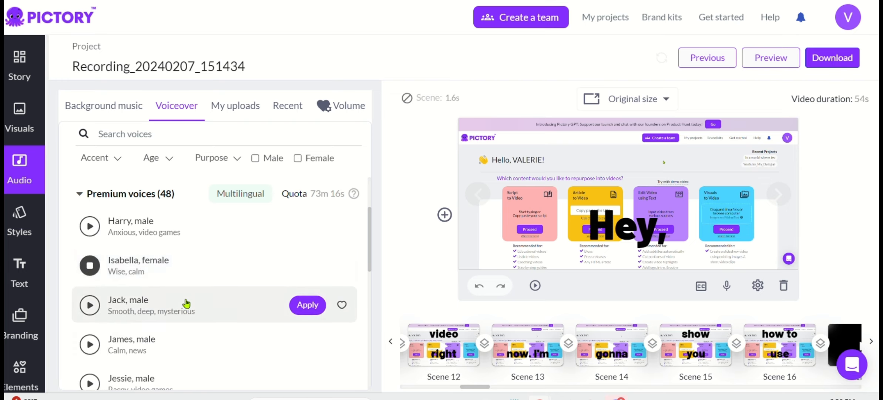
- Preview the premium voice Dorothy and apply it as the video's voiceover
{"action": "scroll", "coordinate": [186, 304], "scroll_direction": "up", "scroll_amount": 10}
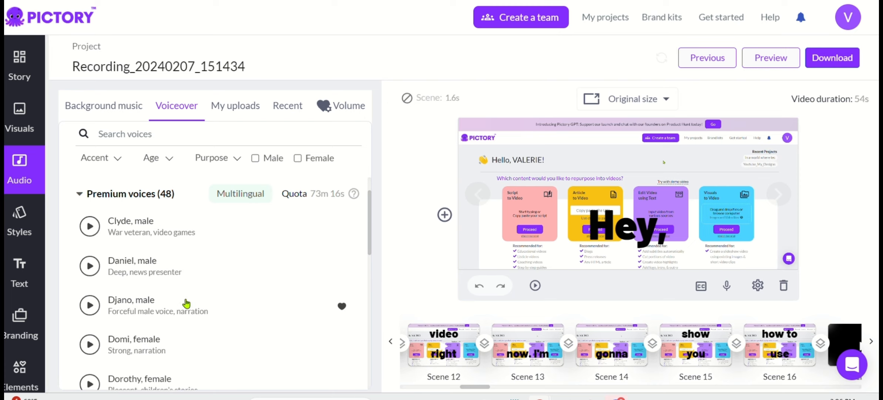
{"action": "scroll", "coordinate": [186, 304], "scroll_direction": "down", "scroll_amount": 5}
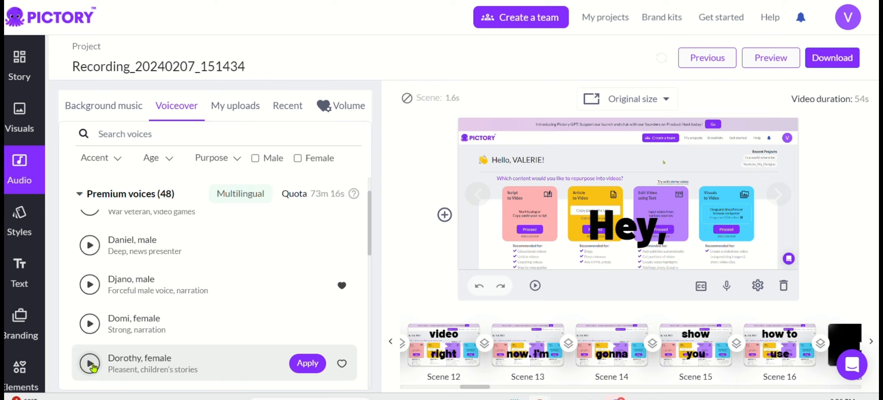
{"action": "left_click", "coordinate": [90, 363]}
{"action": "left_click", "coordinate": [309, 364]}
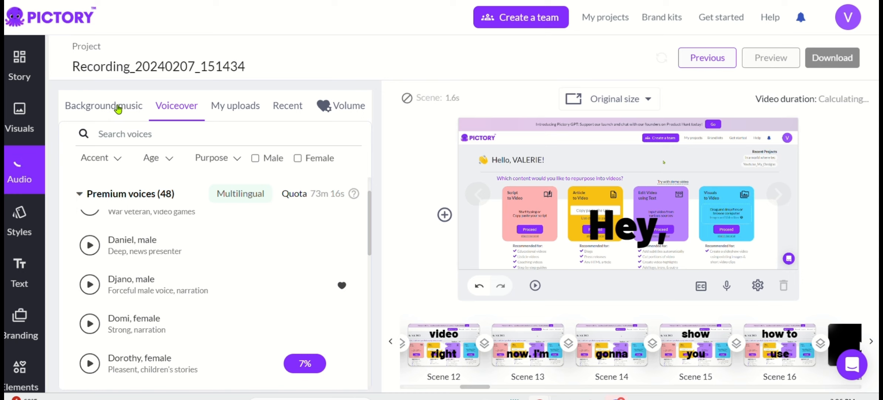
- Browse the background music tracks and preview Into The Night and Hinterland
{"action": "left_click", "coordinate": [118, 108]}
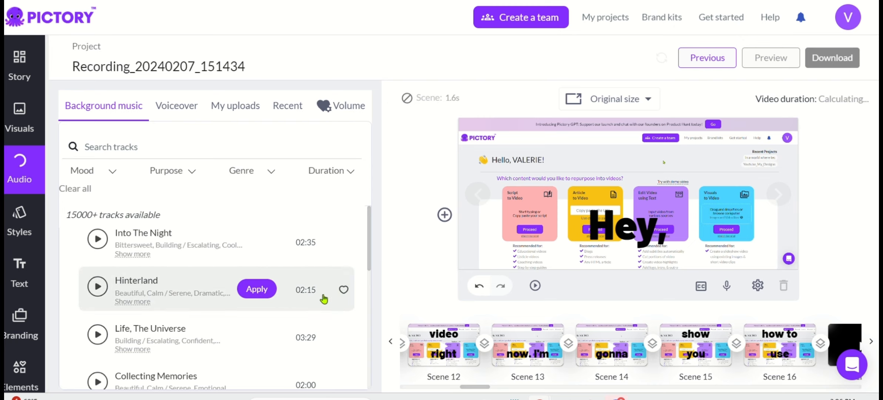
{"action": "scroll", "coordinate": [315, 296], "scroll_direction": "down", "scroll_amount": 5}
{"action": "scroll", "coordinate": [323, 299], "scroll_direction": "up", "scroll_amount": 5}
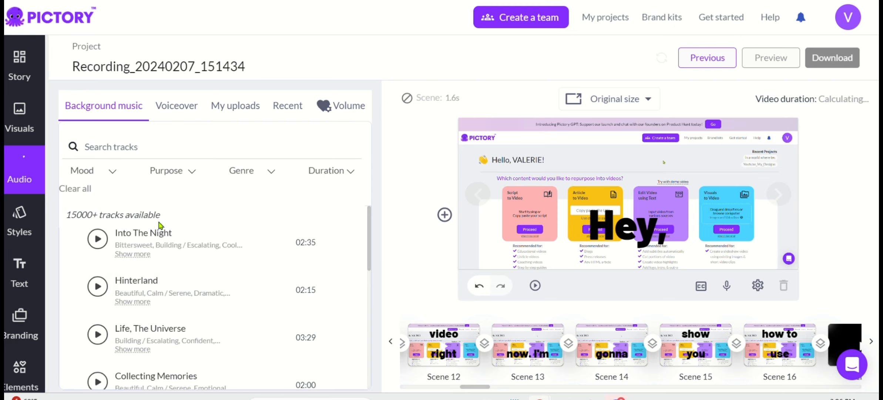
{"action": "left_click", "coordinate": [98, 240]}
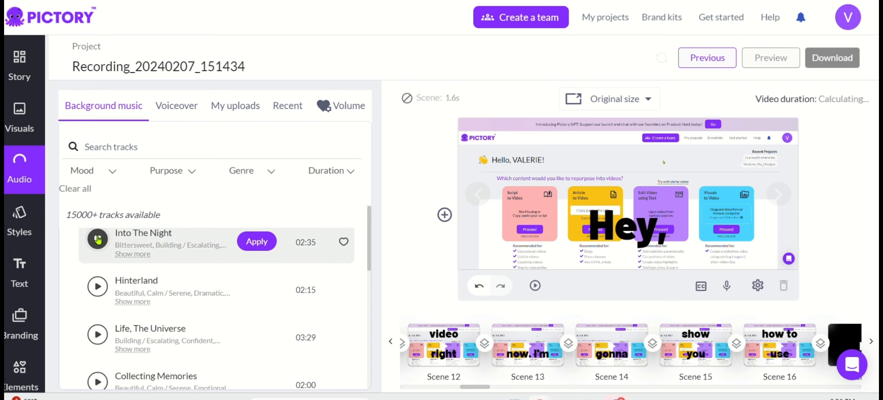
{"action": "left_click", "coordinate": [98, 287]}
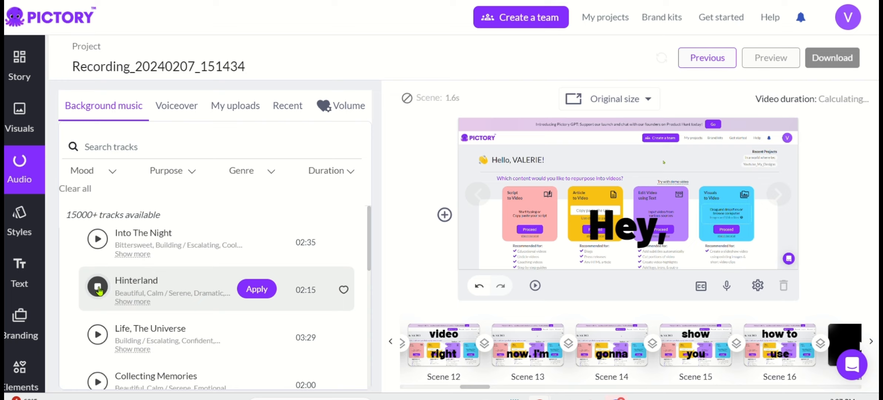
- Preview Life, The Universe, apply it as the background music and open the audio volume settings
{"action": "left_click", "coordinate": [99, 335]}
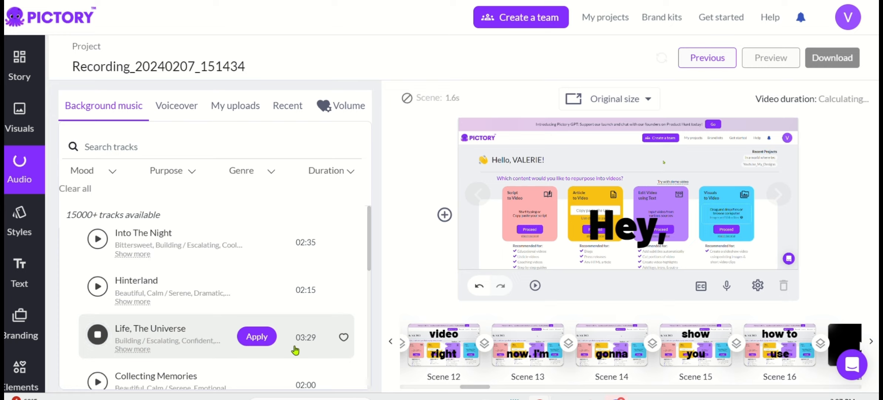
{"action": "left_click", "coordinate": [264, 339]}
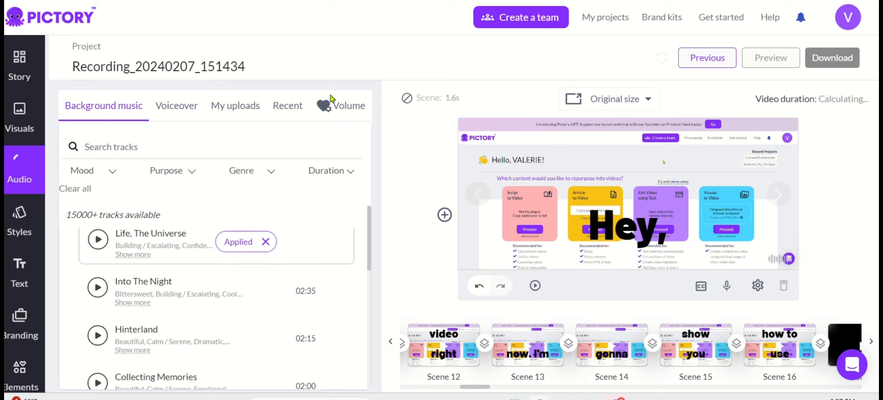
{"action": "left_click", "coordinate": [340, 107]}
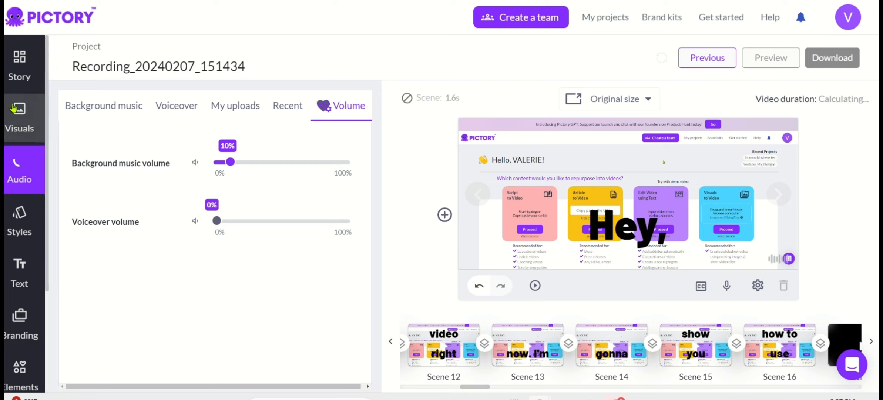
- Enter "Thank you for Watching Next AI Please Like and Subscribe" as the text of Scene 84 in the story
{"action": "left_click", "coordinate": [17, 70]}
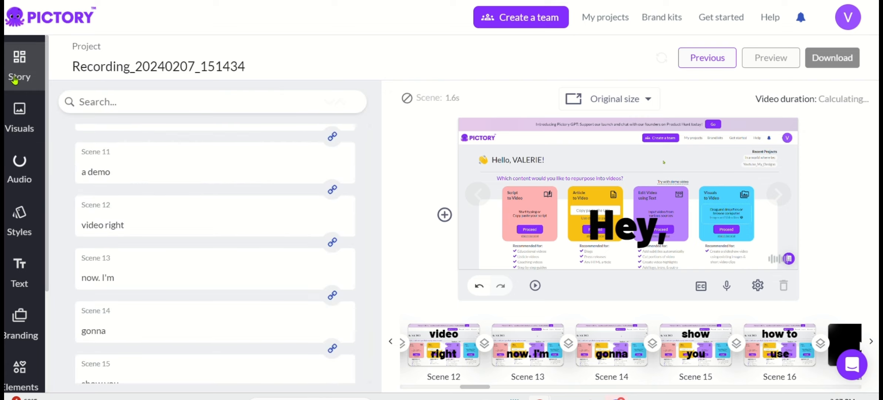
{"action": "scroll", "coordinate": [156, 225], "scroll_direction": "down", "scroll_amount": 15}
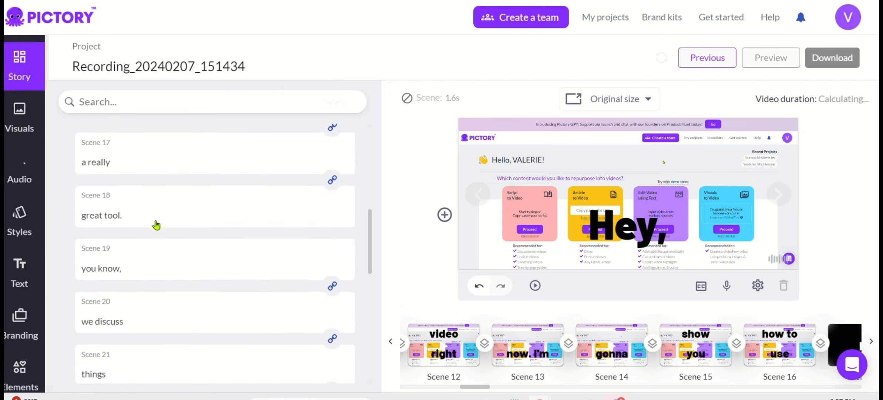
{"action": "scroll", "coordinate": [156, 224], "scroll_direction": "down", "scroll_amount": 20}
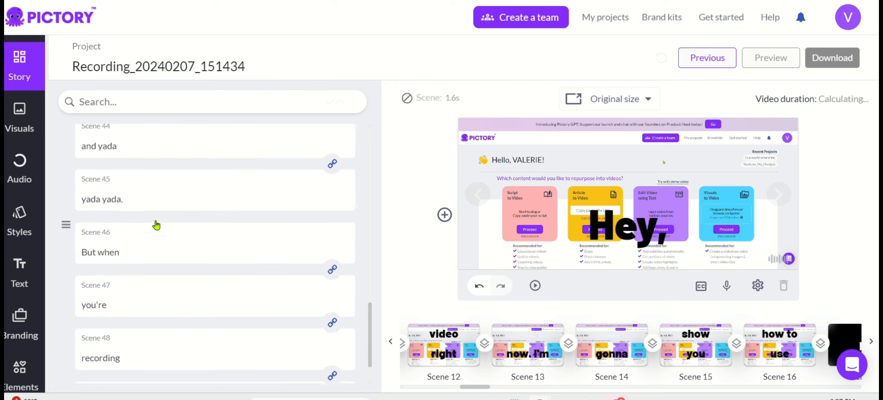
{"action": "scroll", "coordinate": [158, 225], "scroll_direction": "down", "scroll_amount": 10}
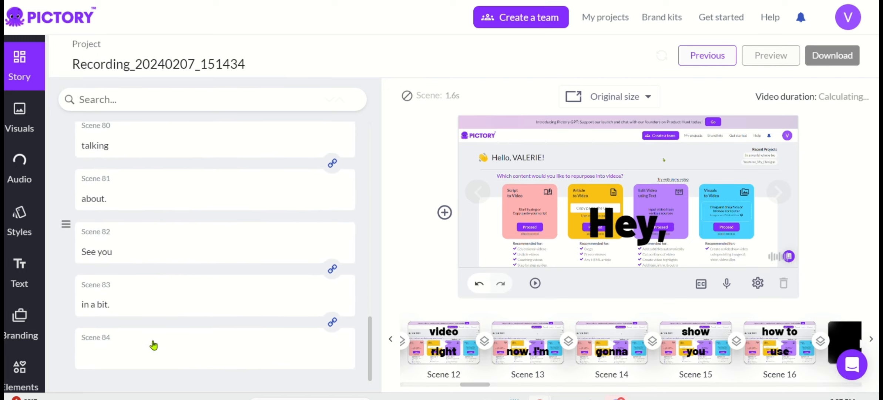
{"action": "left_click", "coordinate": [82, 362]}
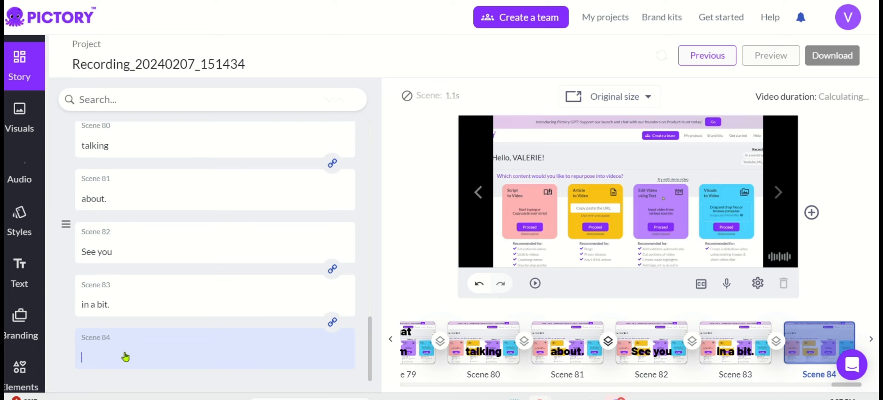
{"action": "type", "text": "Thank you for Watching Next AI Please Like and Subscribe"}
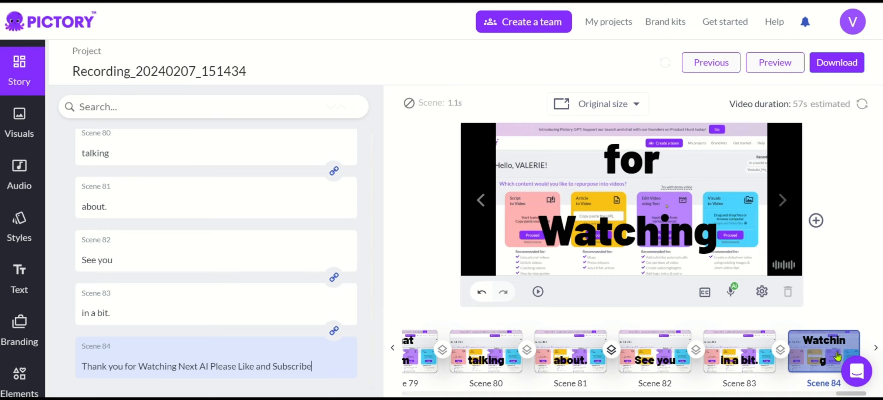
- Search the visuals library for "youtube logo" and apply the black clip with floating pink and turquoise shapes to Scenes 82 to 84
{"action": "left_click", "coordinate": [17, 129]}
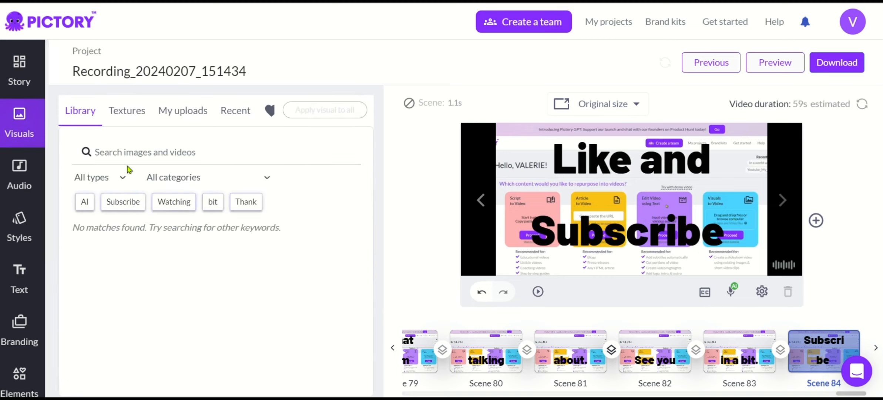
{"action": "left_click", "coordinate": [146, 155]}
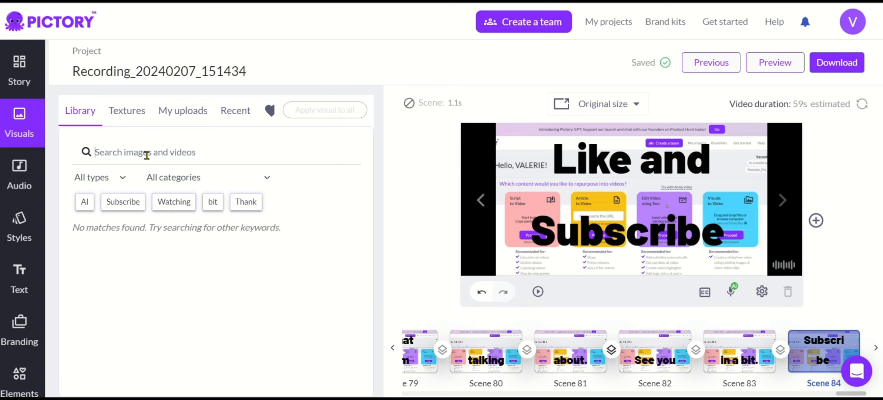
{"action": "type", "text": "yo"}
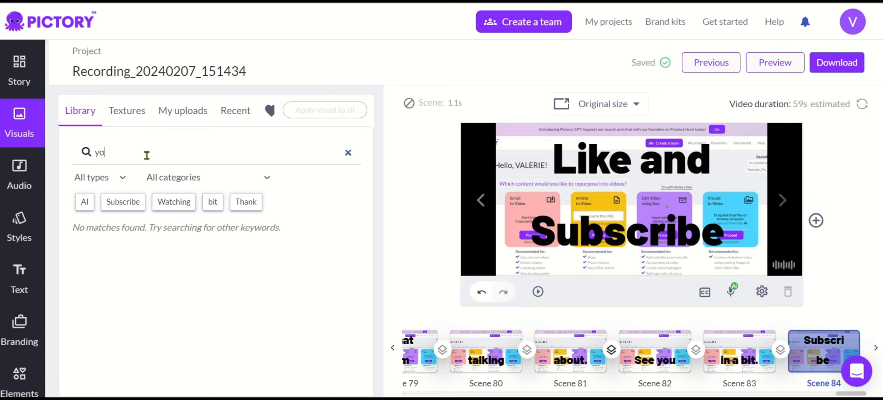
{"action": "type", "text": "utube"}
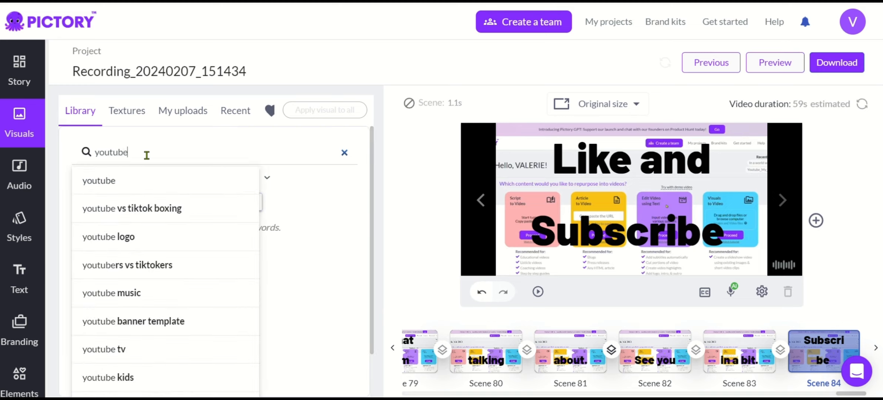
{"action": "left_click", "coordinate": [116, 241]}
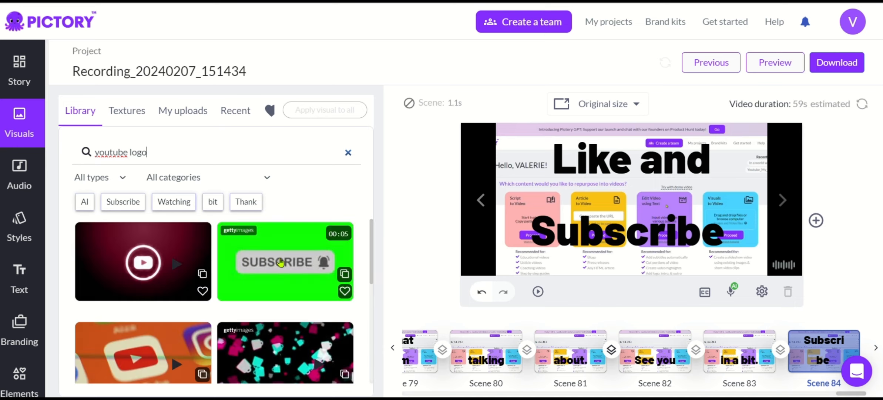
{"action": "scroll", "coordinate": [136, 284], "scroll_direction": "down", "scroll_amount": 3}
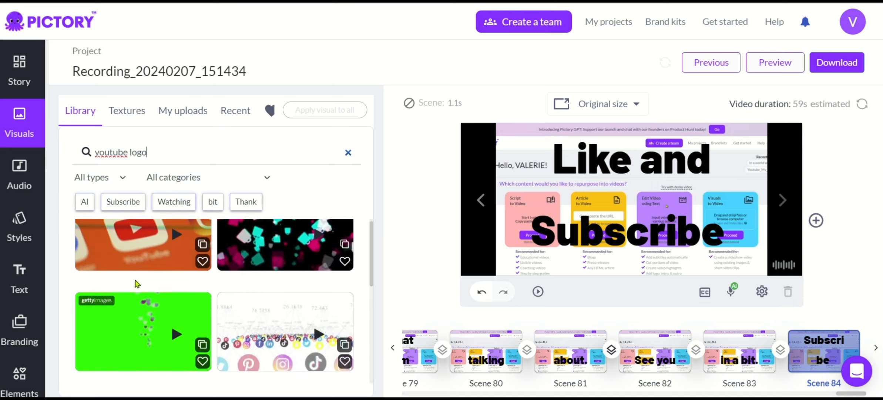
{"action": "scroll", "coordinate": [136, 284], "scroll_direction": "up", "scroll_amount": 2}
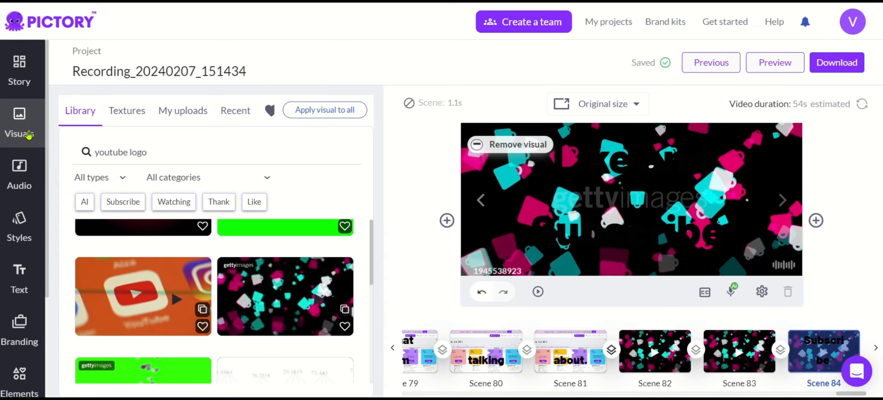
- Check the music and voiceover volume settings, and play part of the video preview before closing it
{"action": "left_click", "coordinate": [19, 170]}
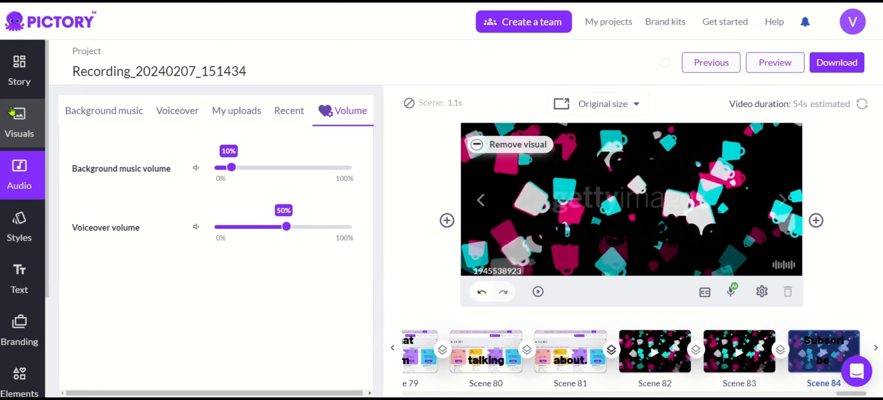
{"action": "left_click", "coordinate": [16, 128]}
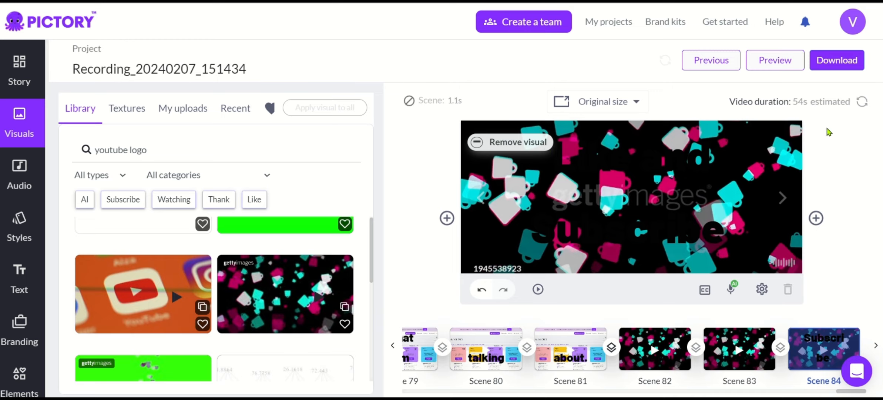
{"action": "left_click", "coordinate": [776, 63]}
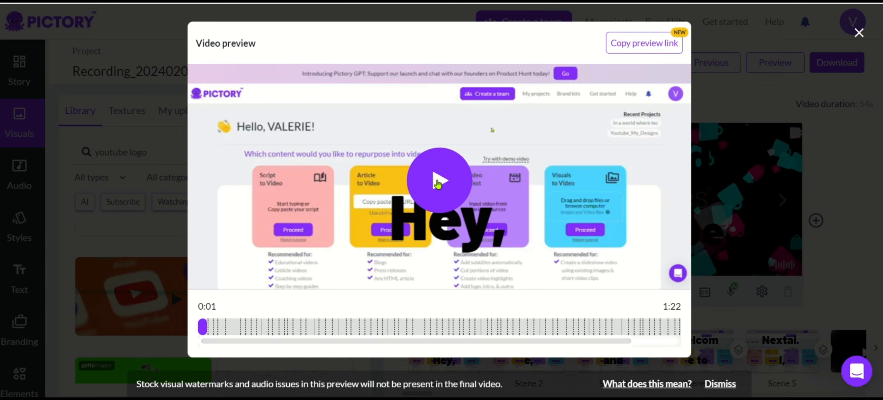
{"action": "left_click", "coordinate": [439, 182]}
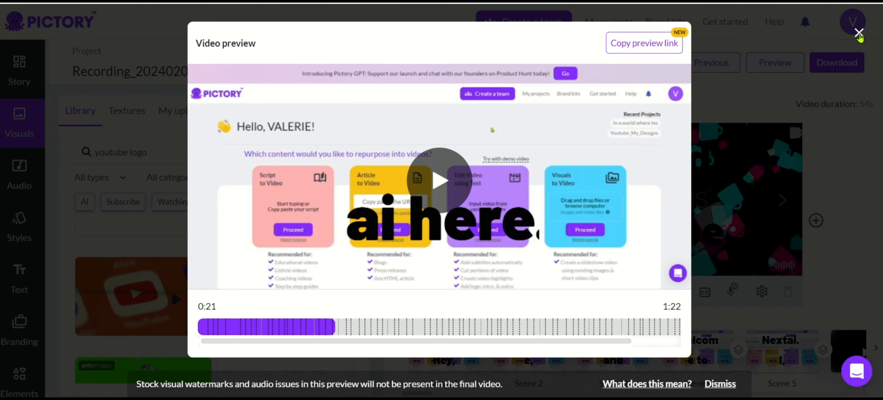
{"action": "left_click", "coordinate": [859, 34]}
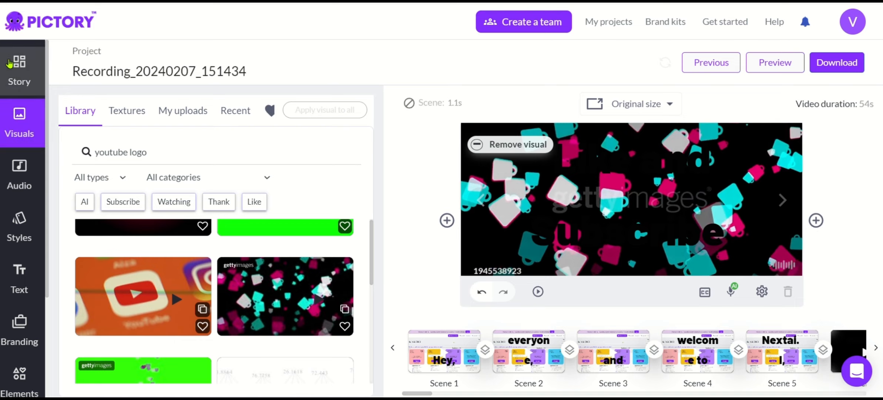
- Return to the beginning of the story's scene list at Scene 1
{"action": "left_click", "coordinate": [19, 70]}
{"action": "scroll", "coordinate": [134, 156], "scroll_direction": "up", "scroll_amount": 20}
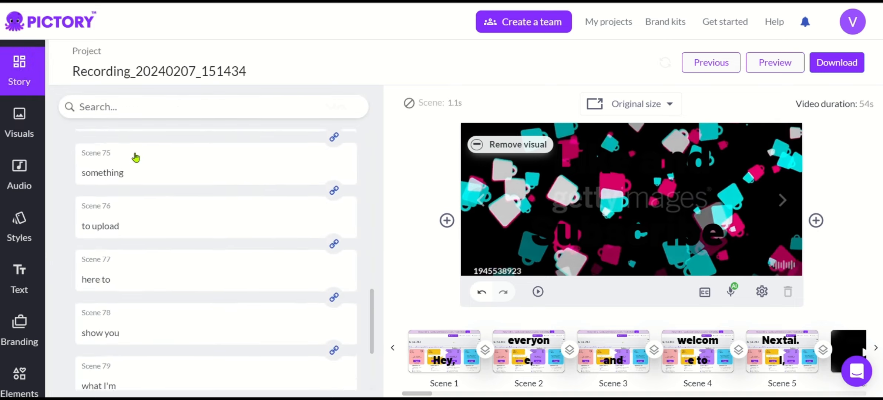
{"action": "scroll", "coordinate": [136, 157], "scroll_direction": "up", "scroll_amount": 20}
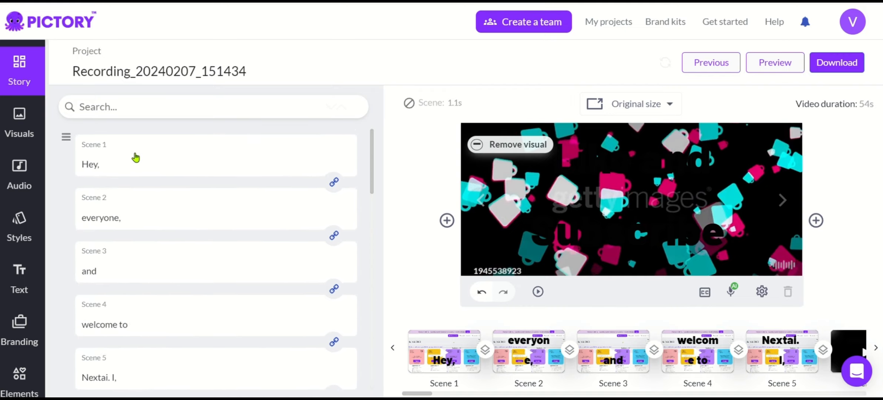
- Correct the text of Scene 5 in the story to "Next AI"
{"action": "scroll", "coordinate": [135, 158], "scroll_direction": "down", "scroll_amount": 3}
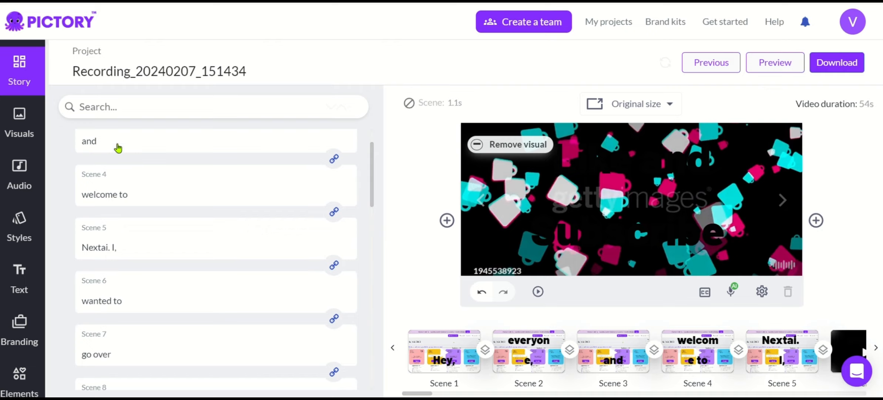
{"action": "left_click", "coordinate": [111, 248]}
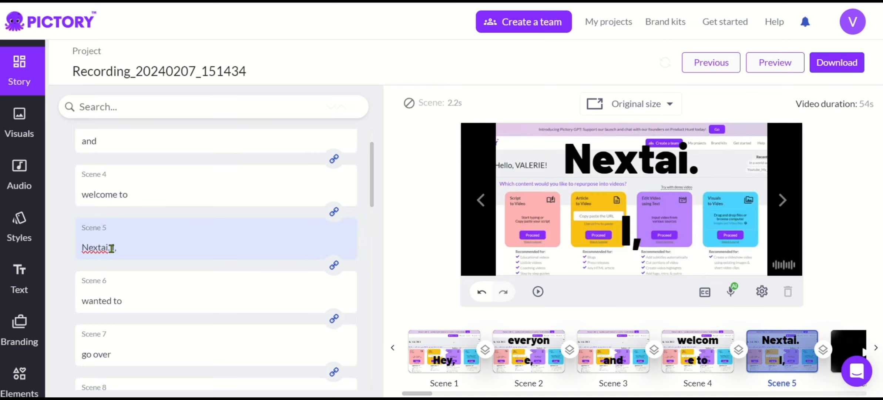
{"action": "key", "text": "BackSpace"}
{"action": "key", "text": "BackSpace"}
{"action": "type", "text": "A"}
{"action": "key", "text": "BackSpace"}
{"action": "key", "text": "BackSpace"}
- Add "I" to the beginning of Scene 6 so its text reads "I wanted to"
{"action": "left_click", "coordinate": [83, 303]}
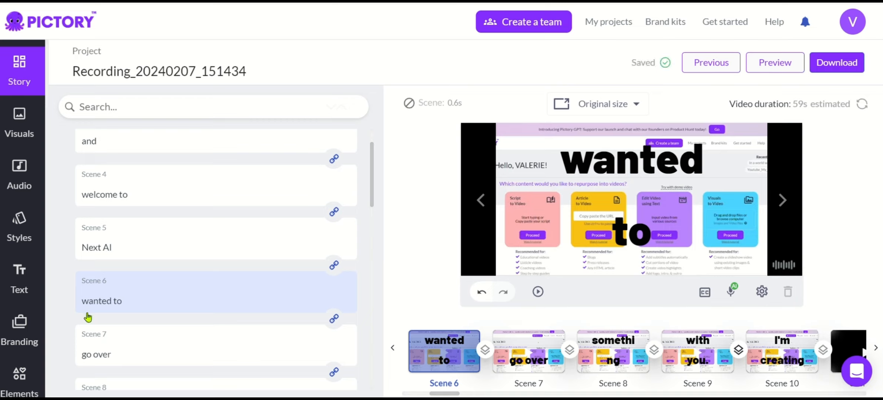
{"action": "type", "text": "i"}
{"action": "key", "text": "BackSpace"}
{"action": "type", "text": "I"}
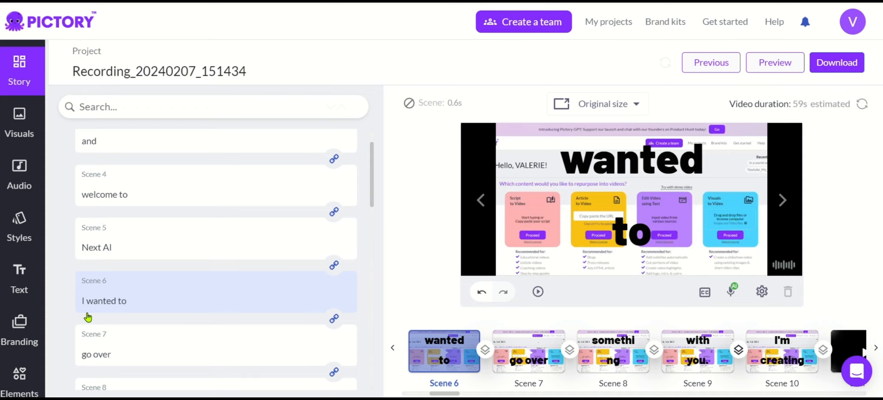
- Remove "I'm" from the end of Scene 13, leaving only "now." as its text
{"action": "scroll", "coordinate": [88, 317], "scroll_direction": "up", "scroll_amount": 5}
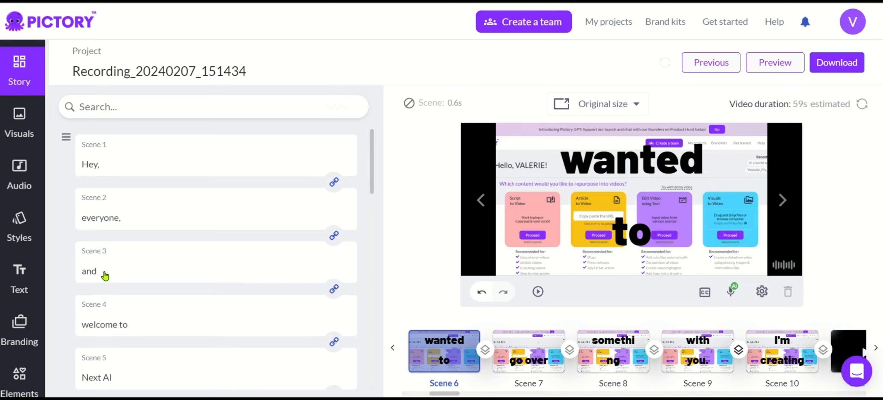
{"action": "scroll", "coordinate": [106, 276], "scroll_direction": "down", "scroll_amount": 5}
{"action": "scroll", "coordinate": [105, 276], "scroll_direction": "down", "scroll_amount": 2}
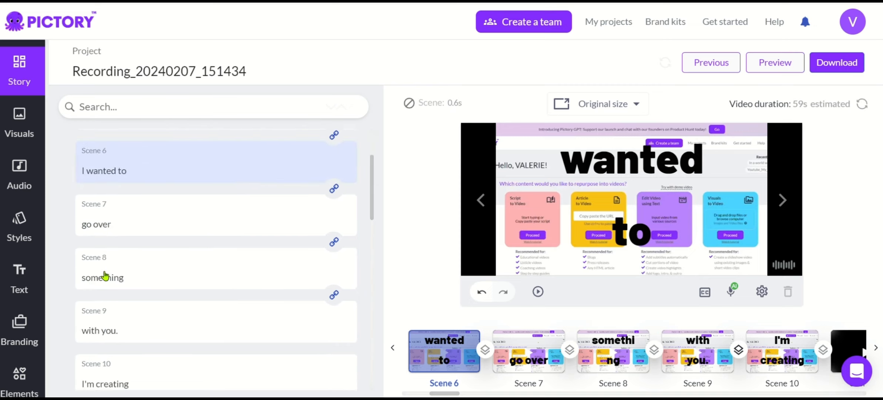
{"action": "scroll", "coordinate": [106, 276], "scroll_direction": "down", "scroll_amount": 2}
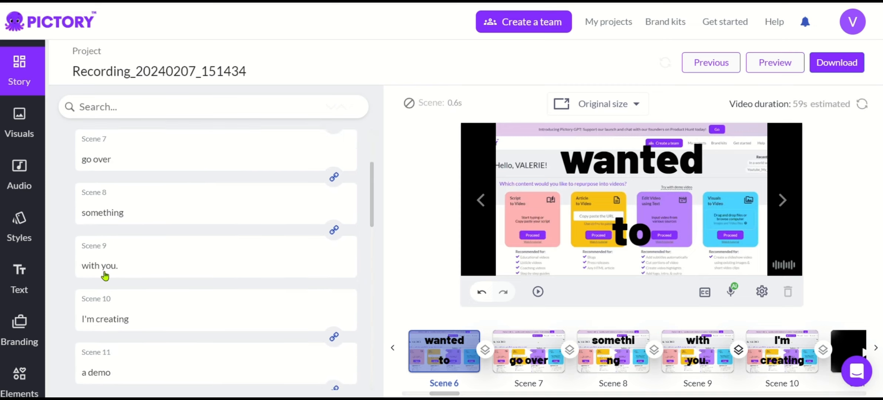
{"action": "scroll", "coordinate": [105, 276], "scroll_direction": "down", "scroll_amount": 2}
{"action": "scroll", "coordinate": [106, 276], "scroll_direction": "down", "scroll_amount": 4}
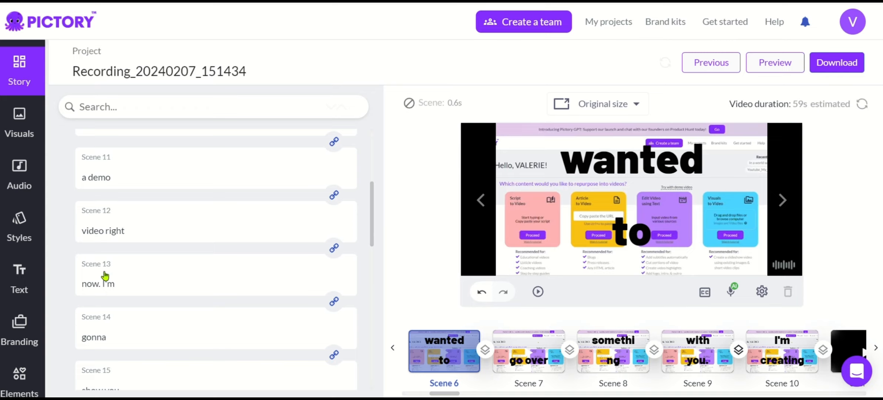
{"action": "scroll", "coordinate": [105, 276], "scroll_direction": "down", "scroll_amount": 4}
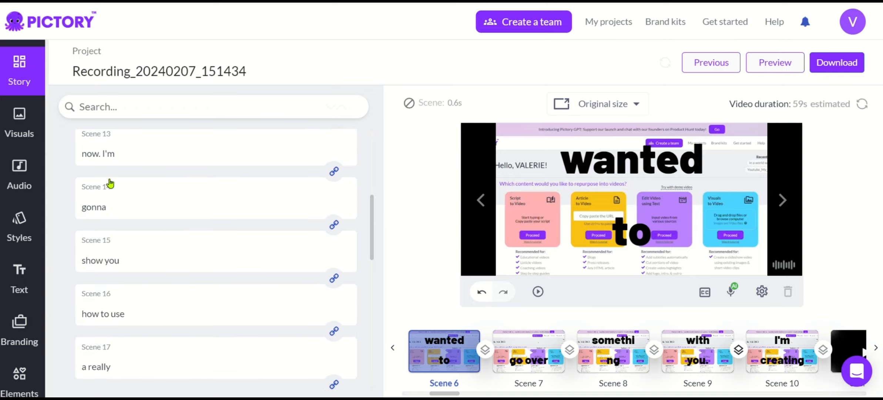
{"action": "left_click", "coordinate": [120, 157]}
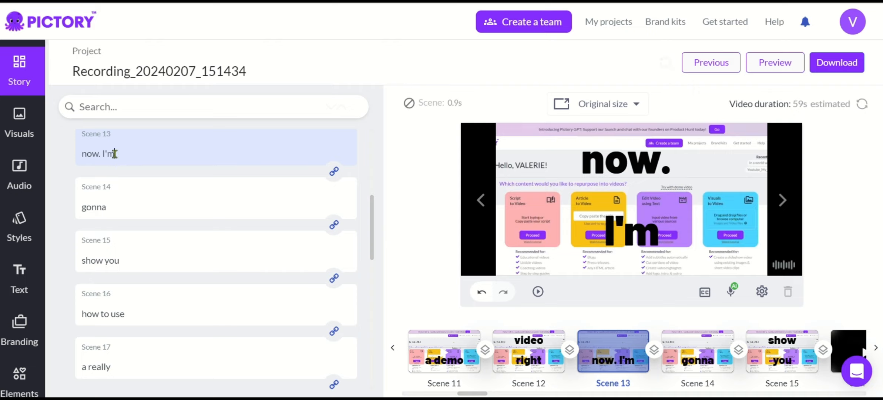
{"action": "key", "text": "BackSpace"}
{"action": "key", "text": "BackSpace"}
{"action": "key", "text": "BackSpace"}
- Change the text of Scene 14 from "gonna" to "I'm going"
{"action": "left_click", "coordinate": [82, 208]}
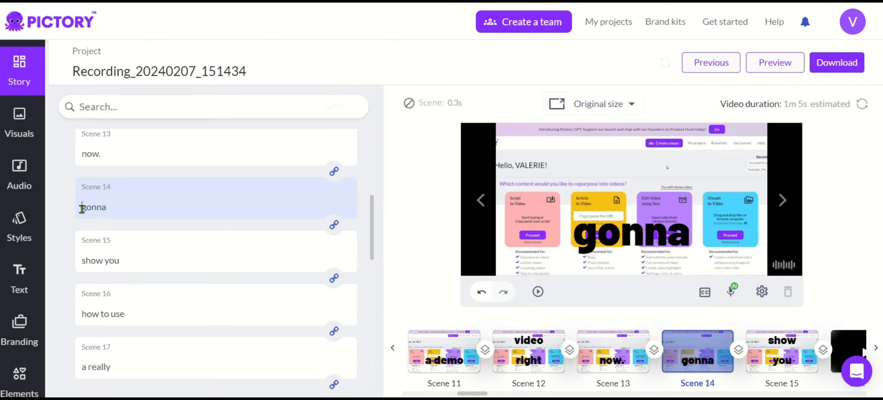
{"action": "left_click", "coordinate": [81, 209]}
{"action": "type", "text": "I'm"}
{"action": "key", "text": "BackSpace"}
{"action": "type", "text": "ing"}
{"action": "scroll", "coordinate": [130, 224], "scroll_direction": "down", "scroll_amount": 3}
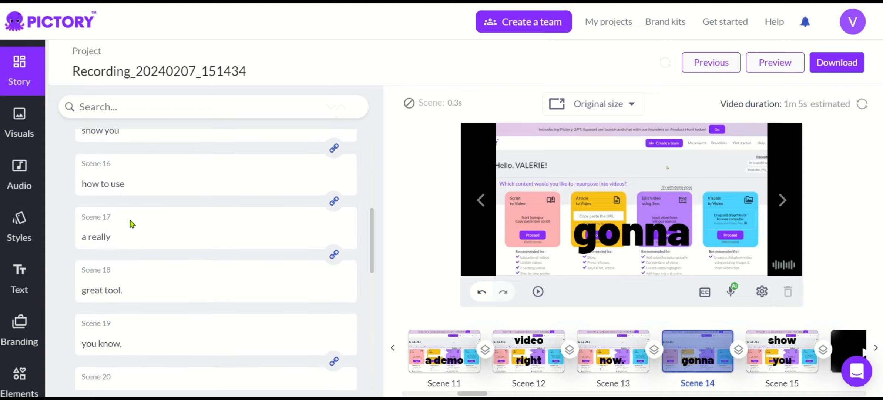
{"action": "scroll", "coordinate": [130, 222], "scroll_direction": "up", "scroll_amount": 3}
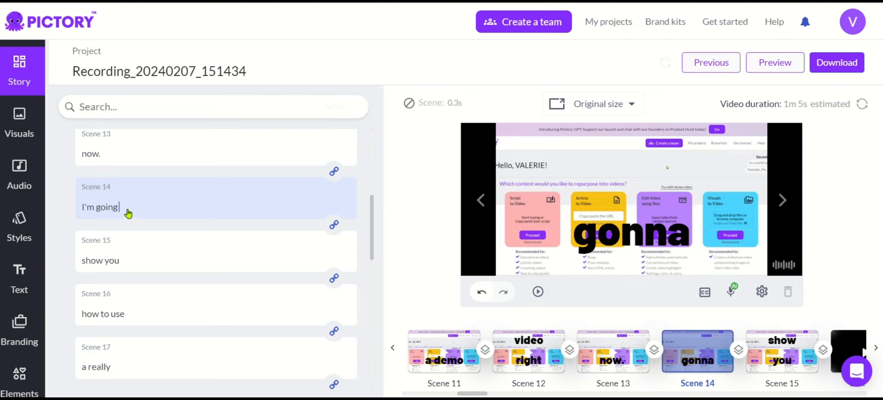
- Look through the remaining story scenes for wording that needs correction, and return to Scene 1
{"action": "scroll", "coordinate": [128, 208], "scroll_direction": "down", "scroll_amount": 5}
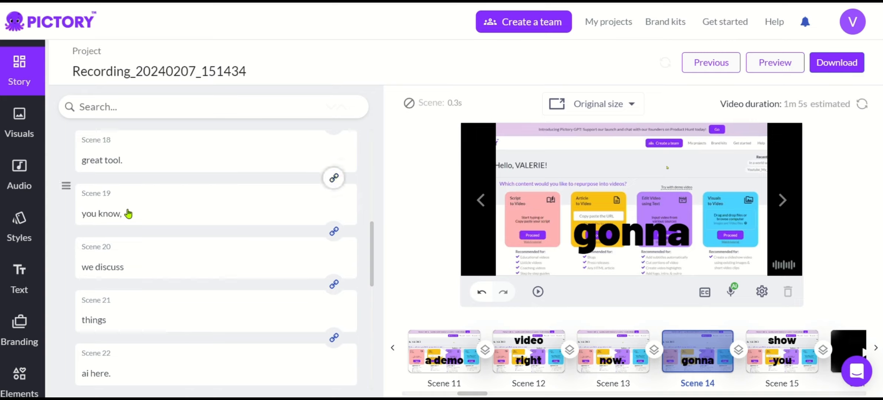
{"action": "scroll", "coordinate": [128, 213], "scroll_direction": "down", "scroll_amount": 1}
{"action": "scroll", "coordinate": [128, 214], "scroll_direction": "down", "scroll_amount": 4}
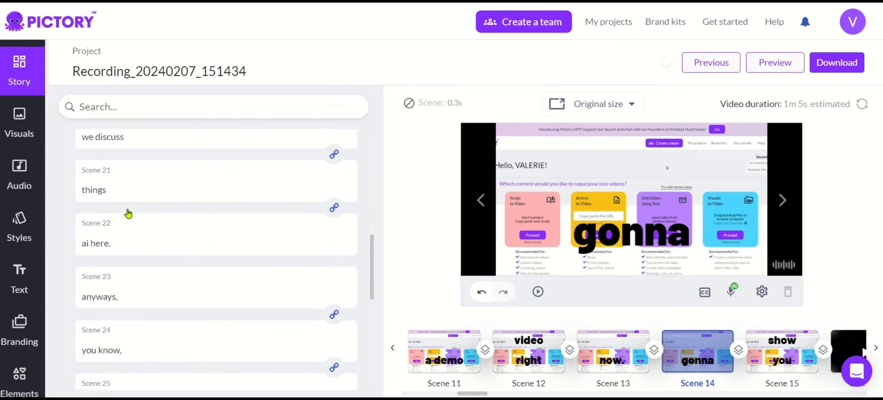
{"action": "scroll", "coordinate": [128, 213], "scroll_direction": "down", "scroll_amount": 3}
{"action": "scroll", "coordinate": [128, 214], "scroll_direction": "down", "scroll_amount": 6}
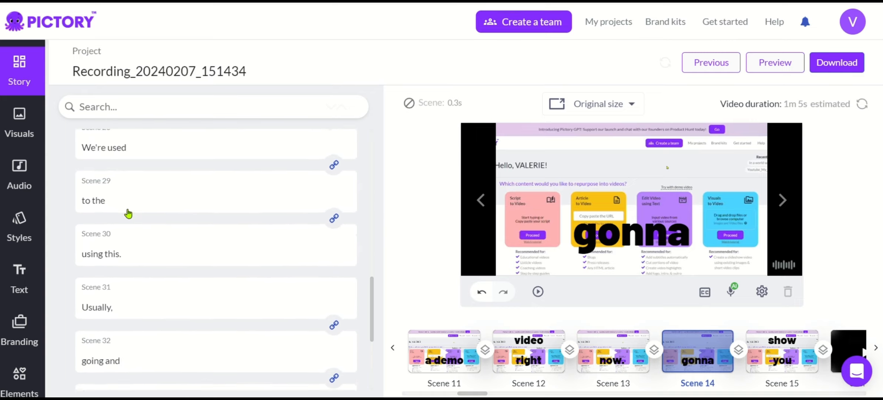
{"action": "scroll", "coordinate": [128, 214], "scroll_direction": "down", "scroll_amount": 18}
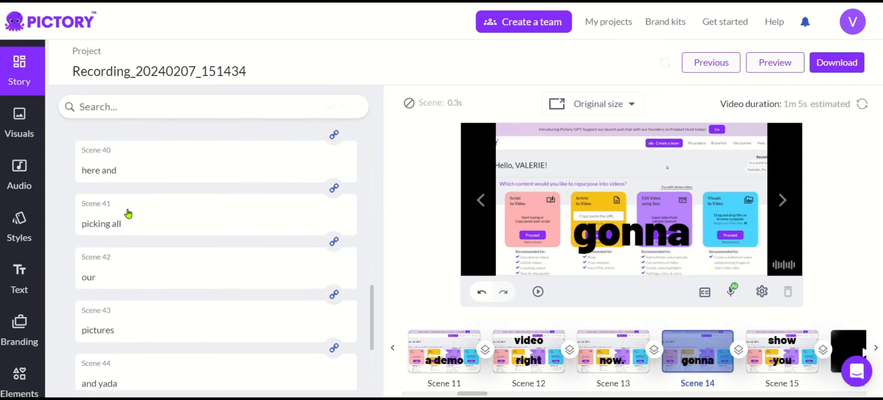
{"action": "scroll", "coordinate": [128, 213], "scroll_direction": "down", "scroll_amount": 20}
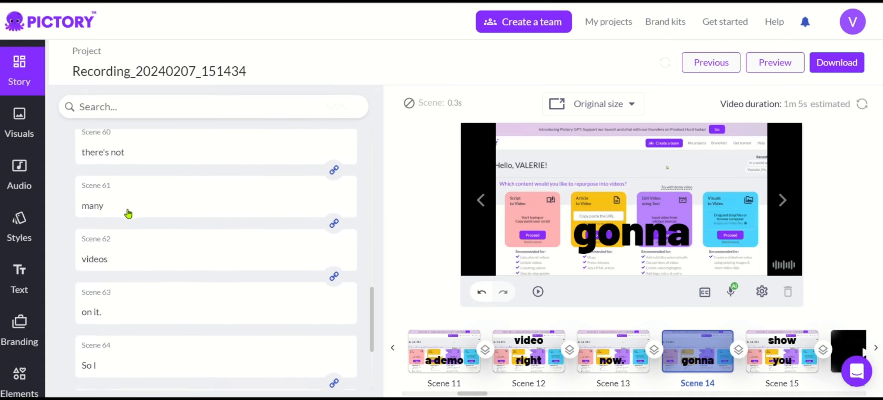
{"action": "scroll", "coordinate": [128, 213], "scroll_direction": "up", "scroll_amount": 20}
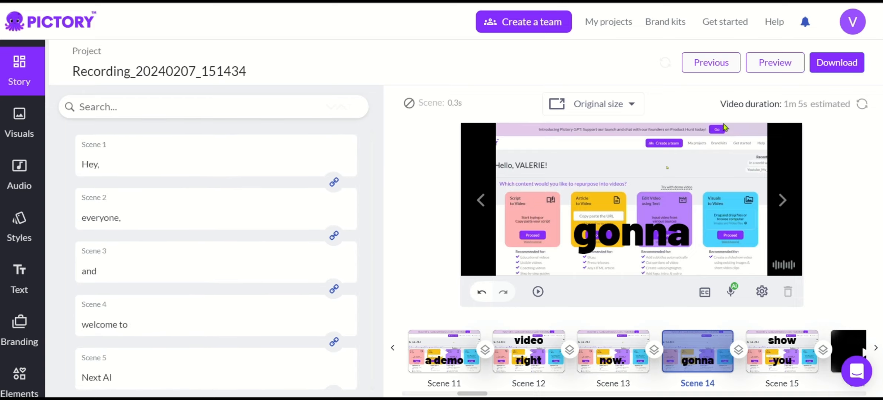
- Download the edited video of the Recording_20240207_151434 project
{"action": "left_click", "coordinate": [836, 65]}
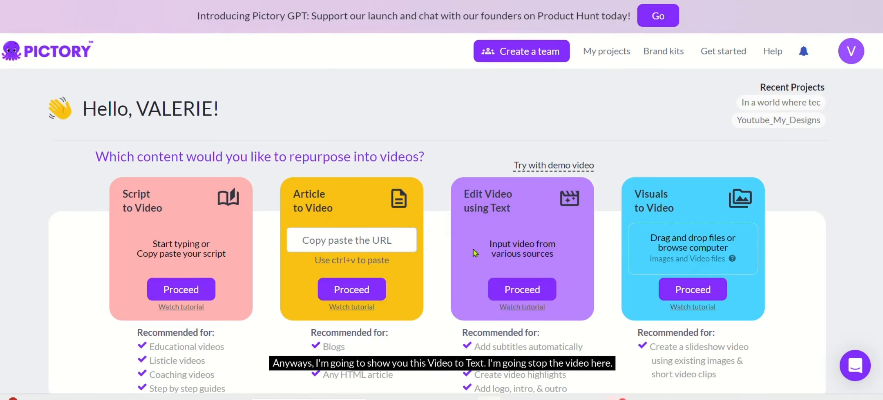
{"action": "left_click", "coordinate": [515, 291]}
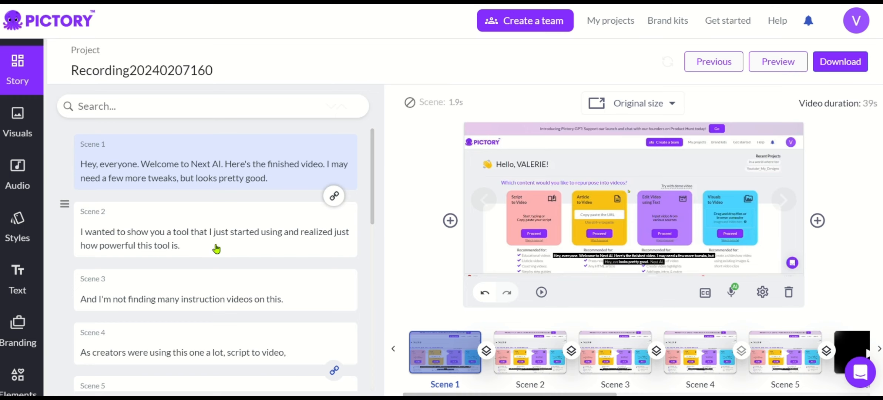
{"action": "scroll", "coordinate": [216, 248], "scroll_direction": "down", "scroll_amount": 3}
{"action": "scroll", "coordinate": [216, 249], "scroll_direction": "down", "scroll_amount": 3}
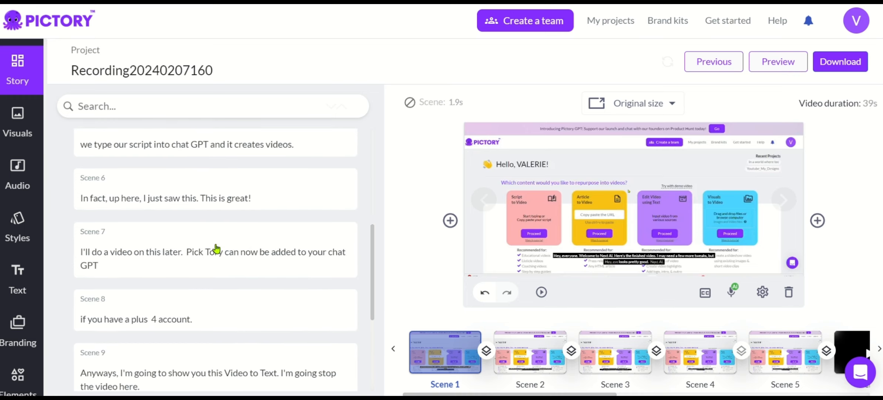
{"action": "scroll", "coordinate": [216, 249], "scroll_direction": "down", "scroll_amount": 4}
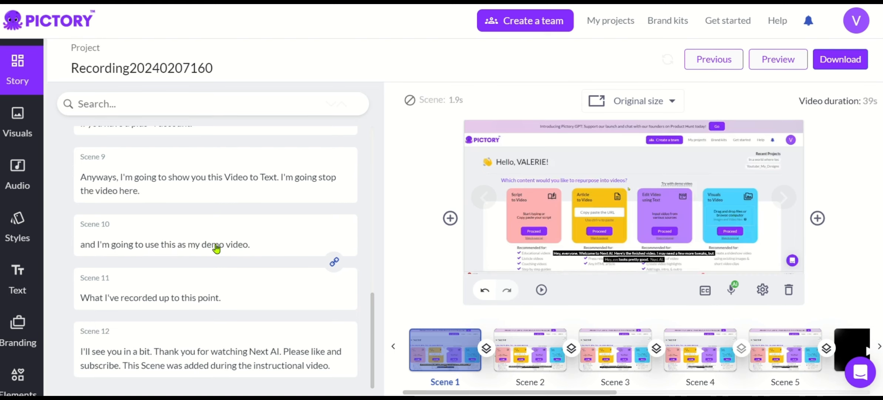
{"action": "scroll", "coordinate": [212, 381], "scroll_direction": "up", "scroll_amount": 2}
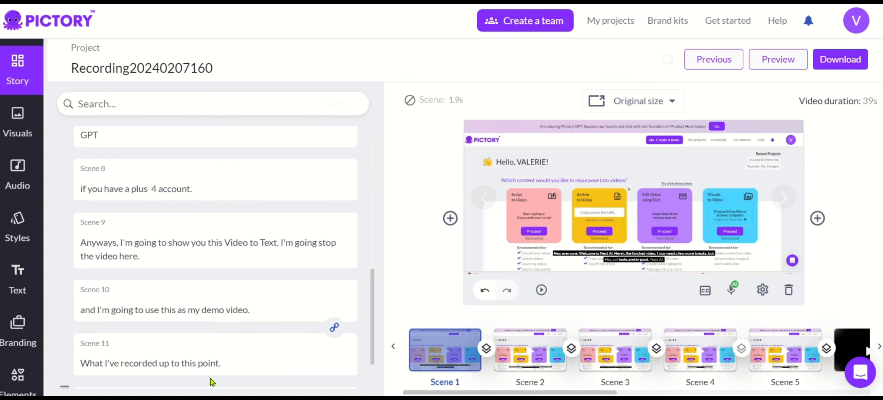
{"action": "scroll", "coordinate": [210, 381], "scroll_direction": "up", "scroll_amount": 4}
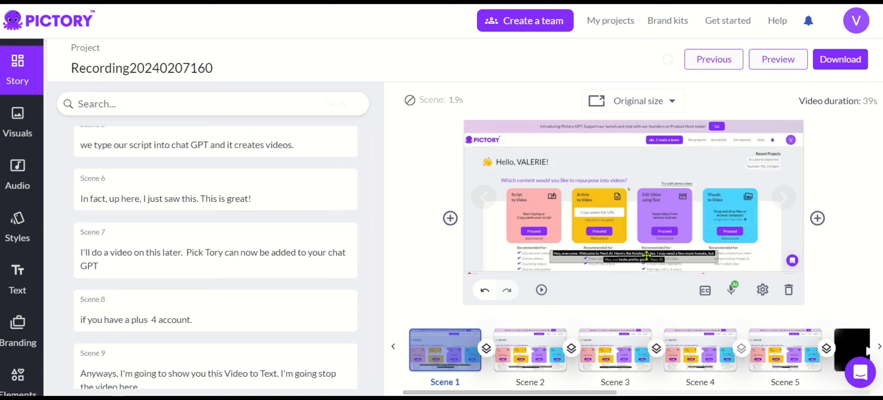
- Check the visual and audio settings of Scene 1, and look over the available editing sections
{"action": "left_click", "coordinate": [763, 290]}
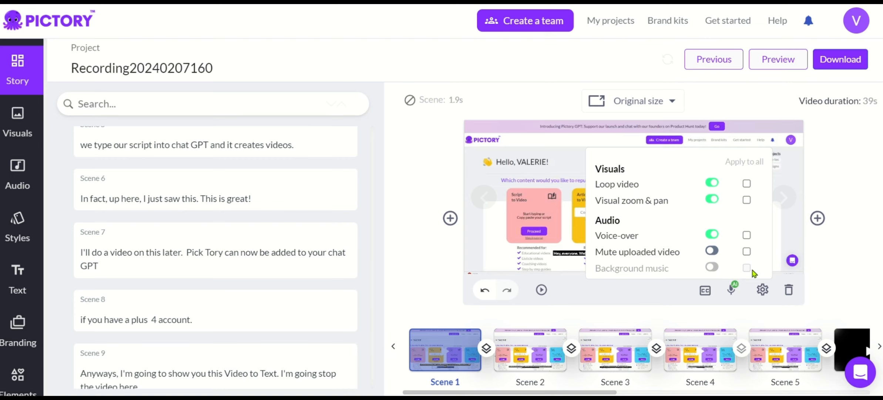
{"action": "left_click", "coordinate": [818, 218]}
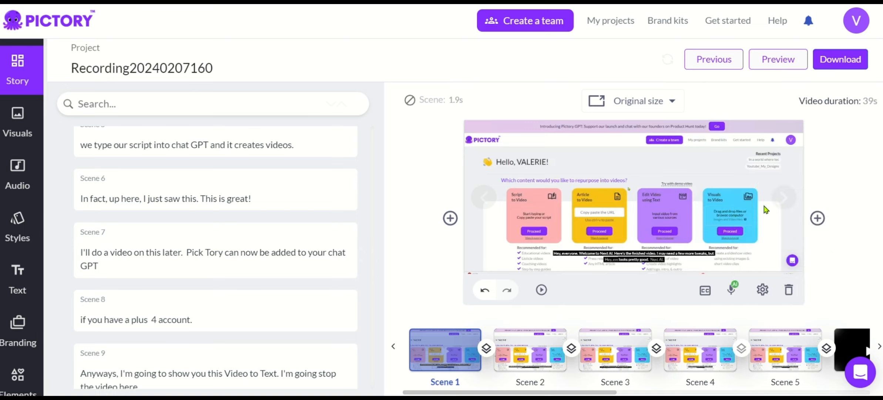
{"action": "scroll", "coordinate": [22, 330], "scroll_direction": "down", "scroll_amount": 1}
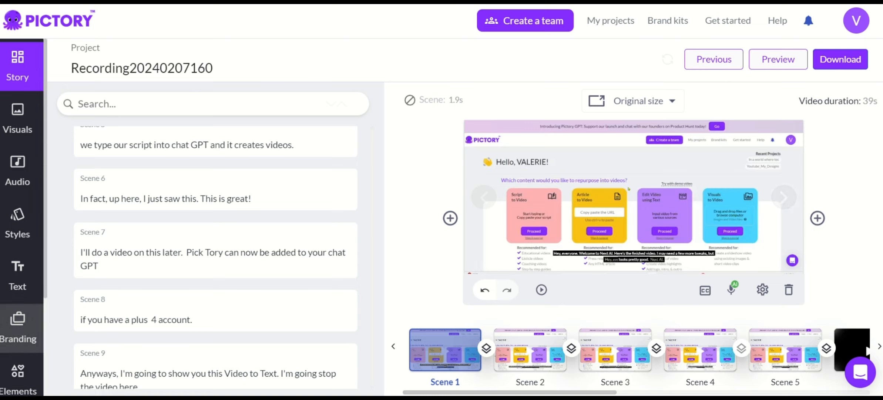
{"action": "scroll", "coordinate": [19, 326], "scroll_direction": "down", "scroll_amount": 3}
{"action": "scroll", "coordinate": [11, 251], "scroll_direction": "up", "scroll_amount": 4}
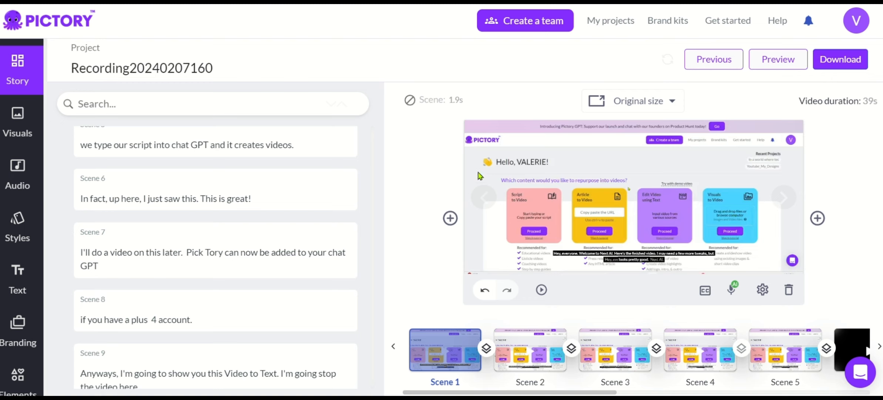
{"action": "left_click", "coordinate": [763, 288]}
{"action": "left_click", "coordinate": [856, 62]}
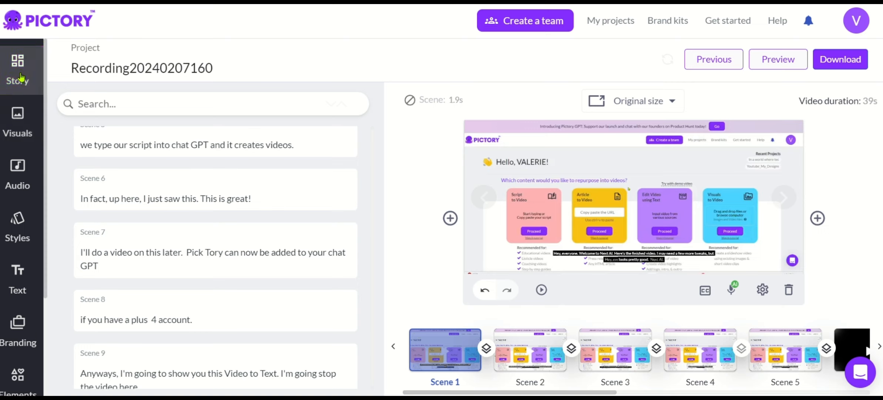
- Show the uploaded voiceovers among the project's audio options
{"action": "left_click", "coordinate": [19, 182]}
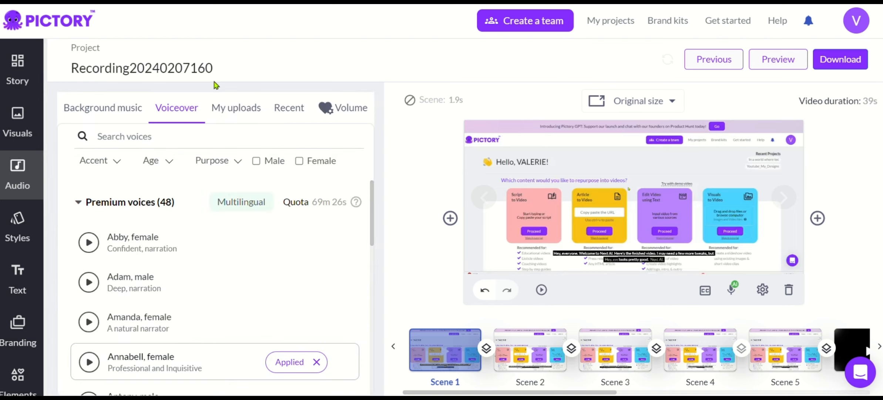
{"action": "left_click", "coordinate": [230, 109]}
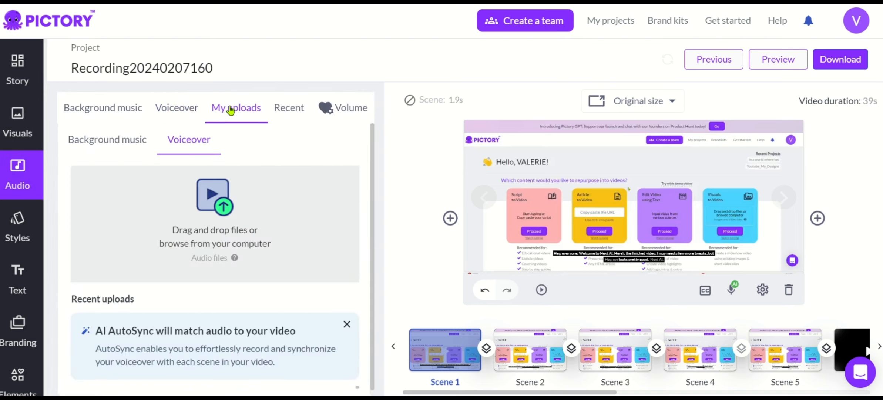